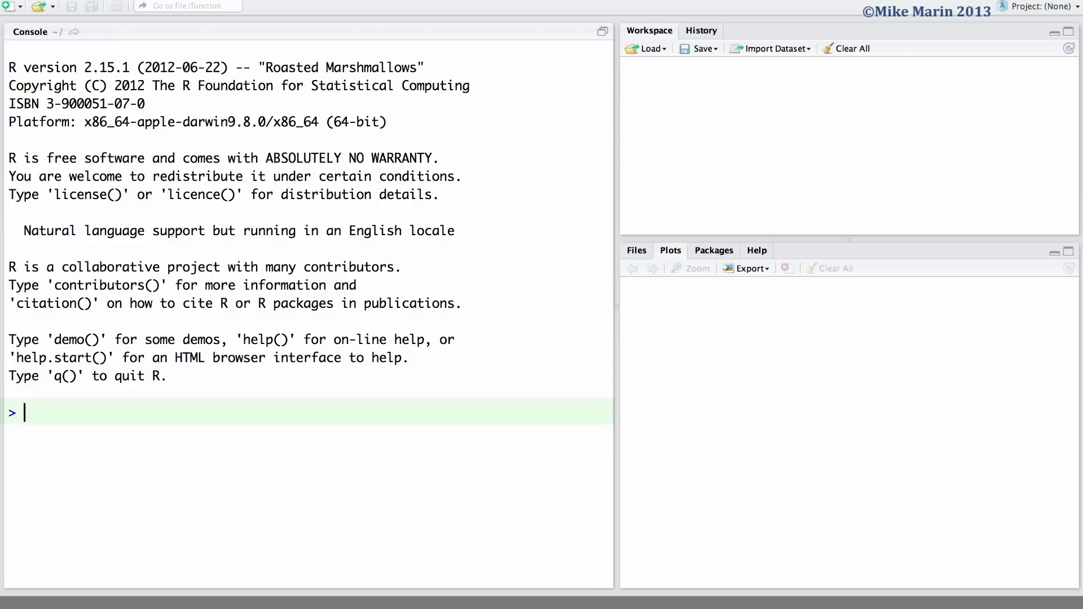
pyautogui.write('help(')
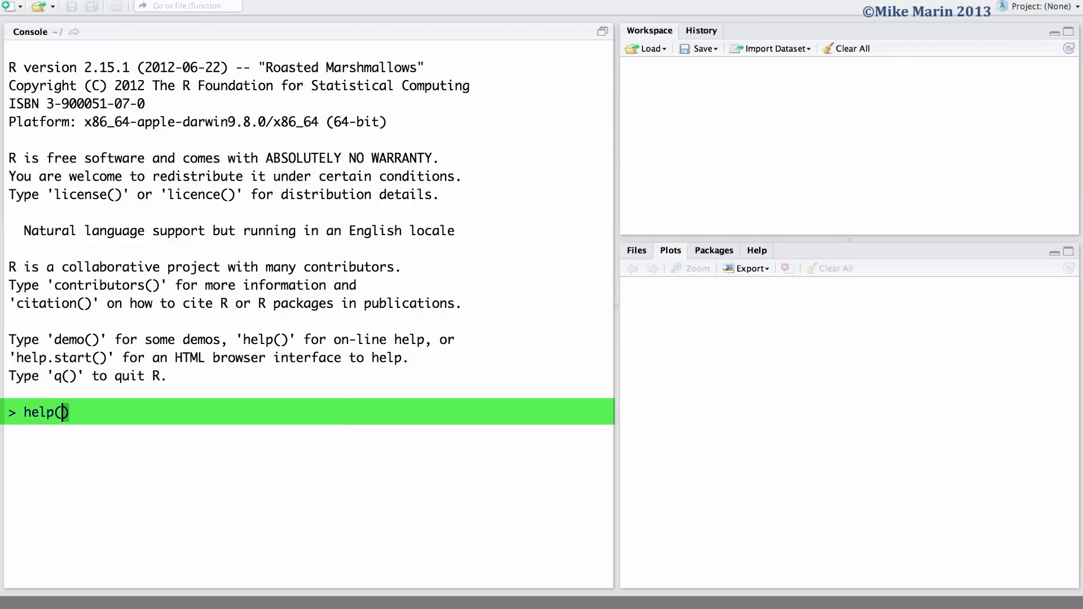
pyautogui.write('read.ta')
pyautogui.write('ble')
# Look up the read.table documentation with both help(read.table) and ?read.table.
pyautogui.press('Return')
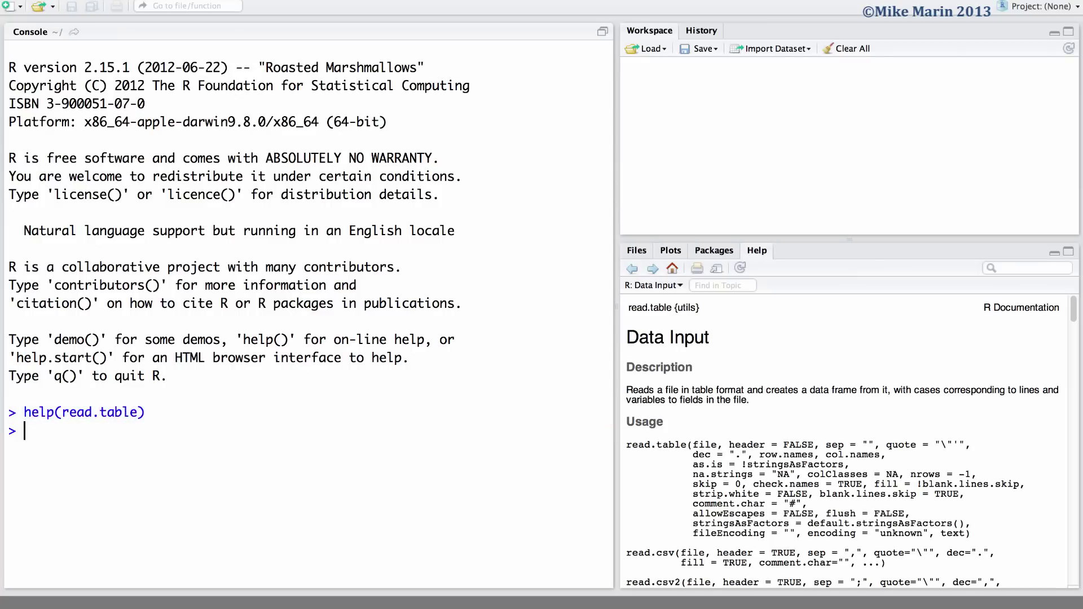
pyautogui.write('?')
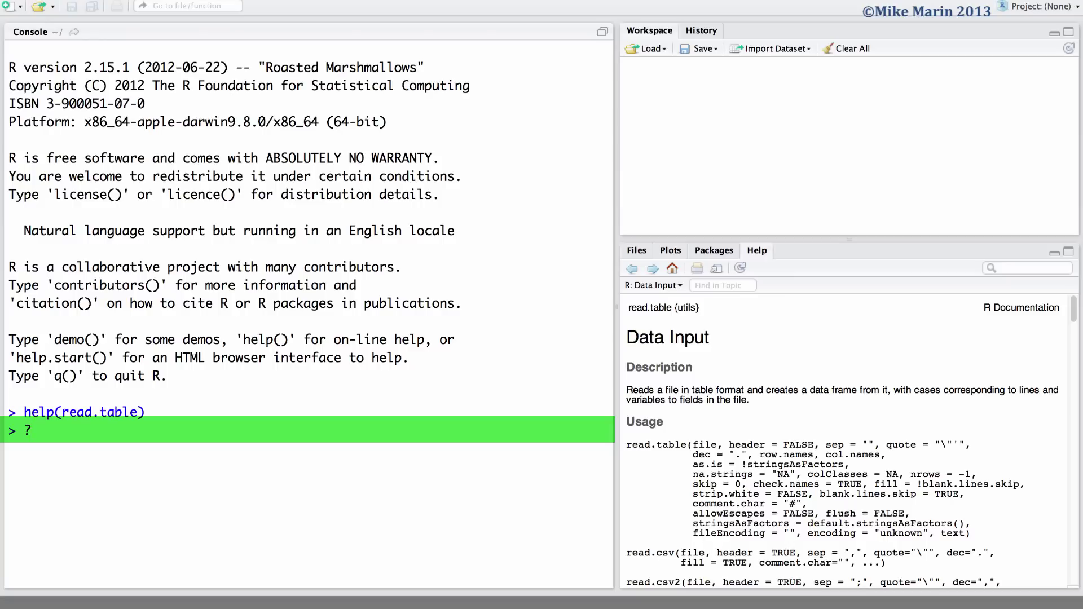
pyautogui.write('read.tab')
pyautogui.write('le')
pyautogui.press('Return')
pyautogui.press('Return')
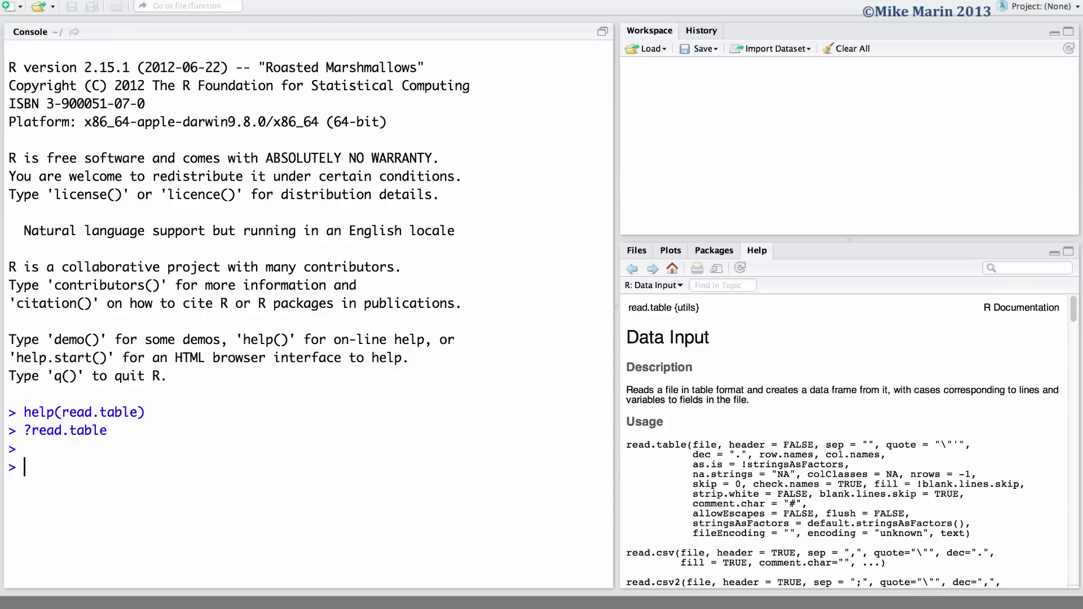
pyautogui.write('Data1 ')
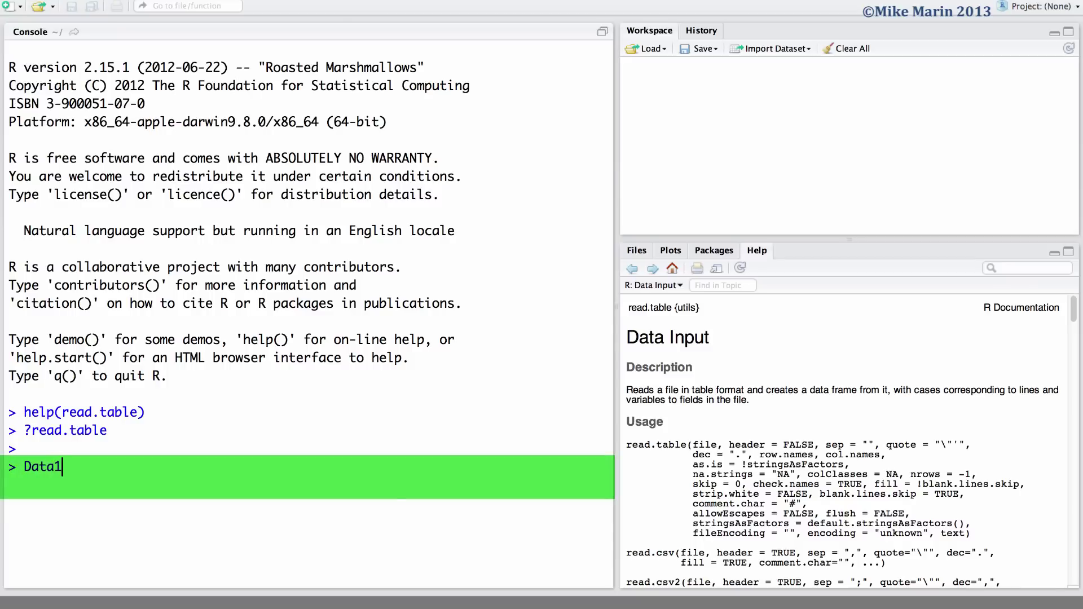
pyautogui.write('<- ')
pyautogui.write('read.tab')
pyautogui.write('le(')
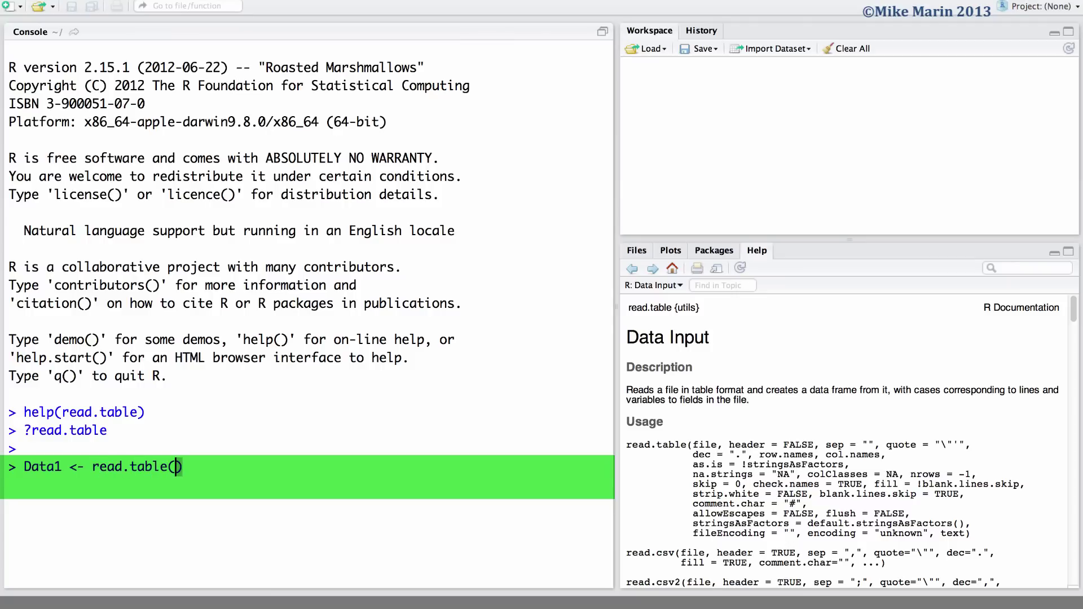
pyautogui.write('file')
pyautogui.write('=')
pyautogui.write('"')
pyautogui.write('/Users/OldMarin/Desktop/R Videos Project May 2013/LungCapData.txt"')
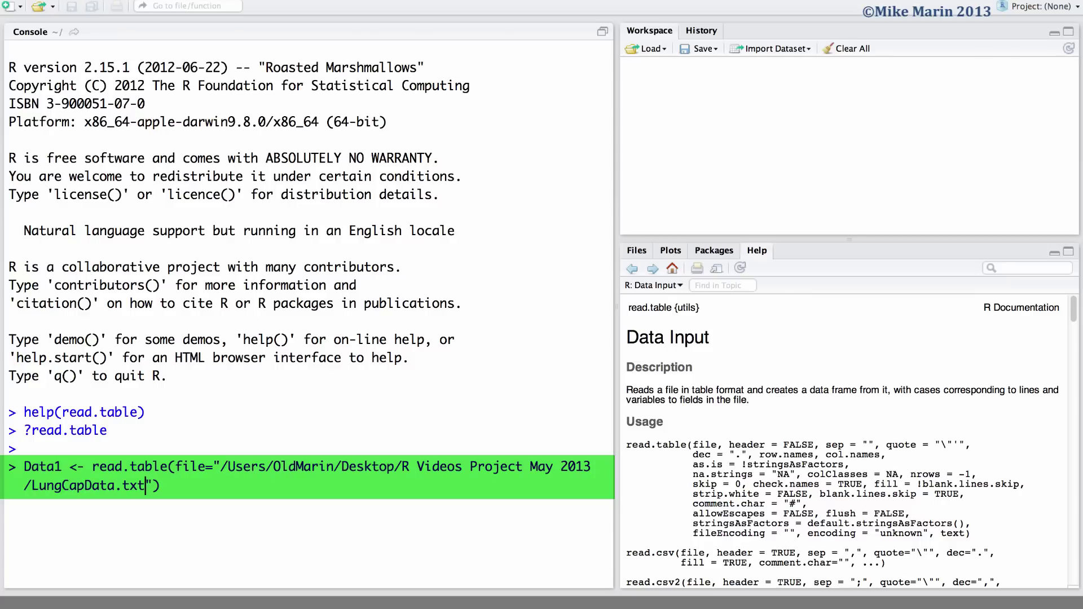
pyautogui.write(', ')
pyautogui.write('header')
pyautogui.write('=TRUE')
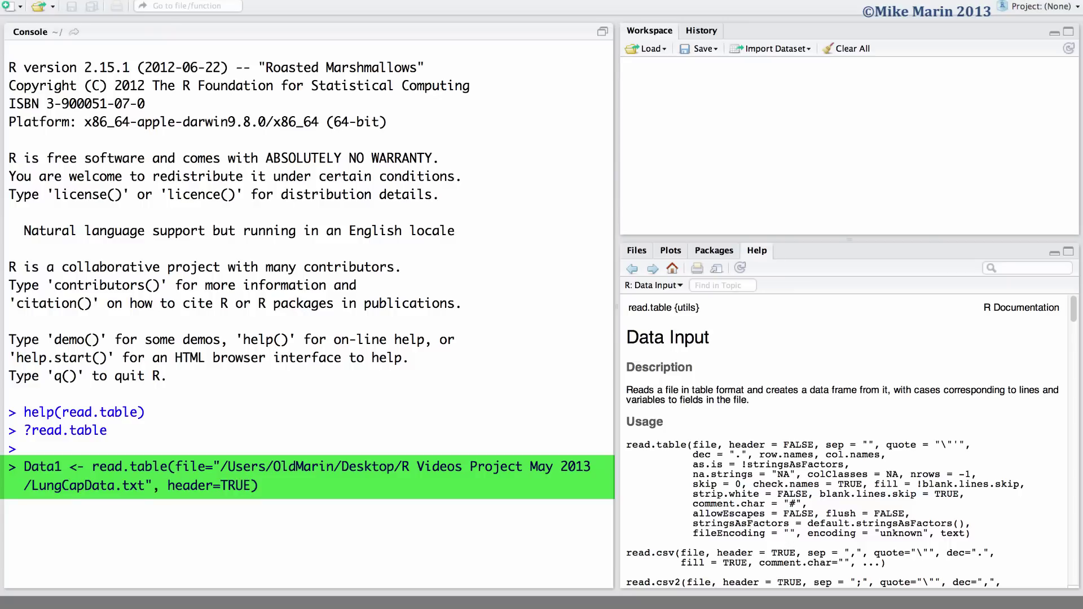
pyautogui.write(', se')
pyautogui.write('p')
pyautogui.write('=')
pyautogui.write('"')
pyautogui.write('\\t')
# Give the pending Data1 read.table command a tab separator, sep="\t", after trying a comma.
pyautogui.press('BackSpace')
pyautogui.press('BackSpace')
pyautogui.write(',')
pyautogui.press('BackSpace')
# Run the tab-separated import, creating Data1 with 725 observations of 6 variables.
pyautogui.press('Return')
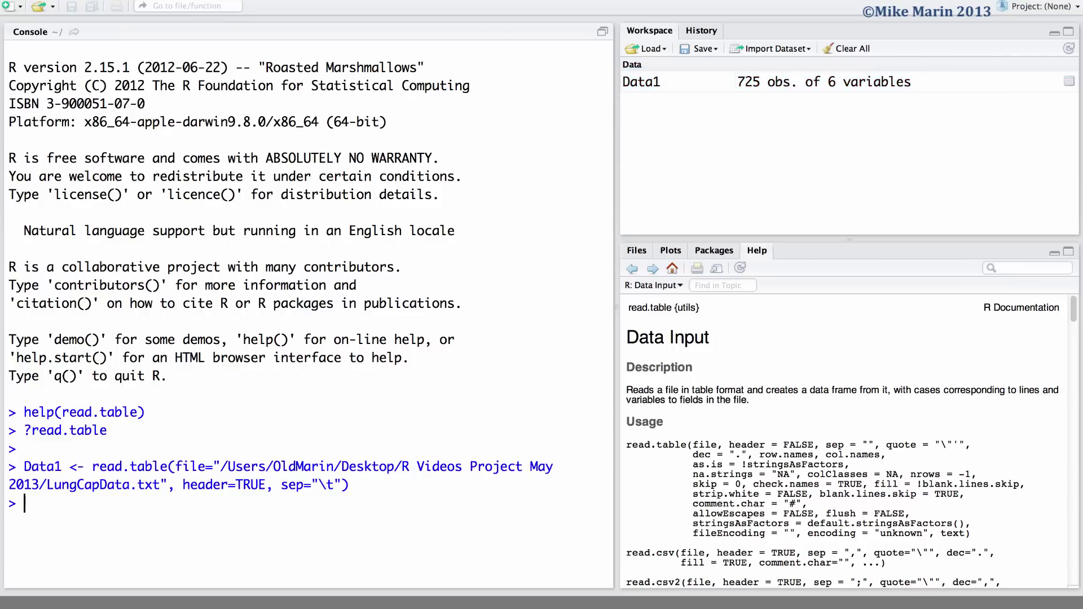
pyautogui.press('Return')
pyautogui.write('Data')
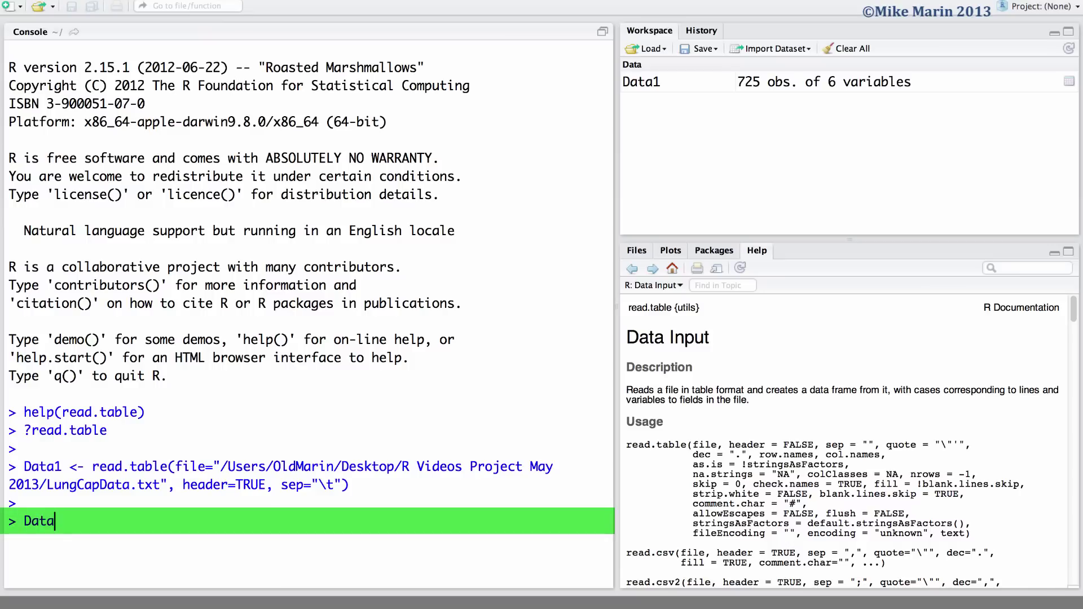
pyautogui.write('2 <')
pyautogui.write('- read')
pyautogui.write('.table')
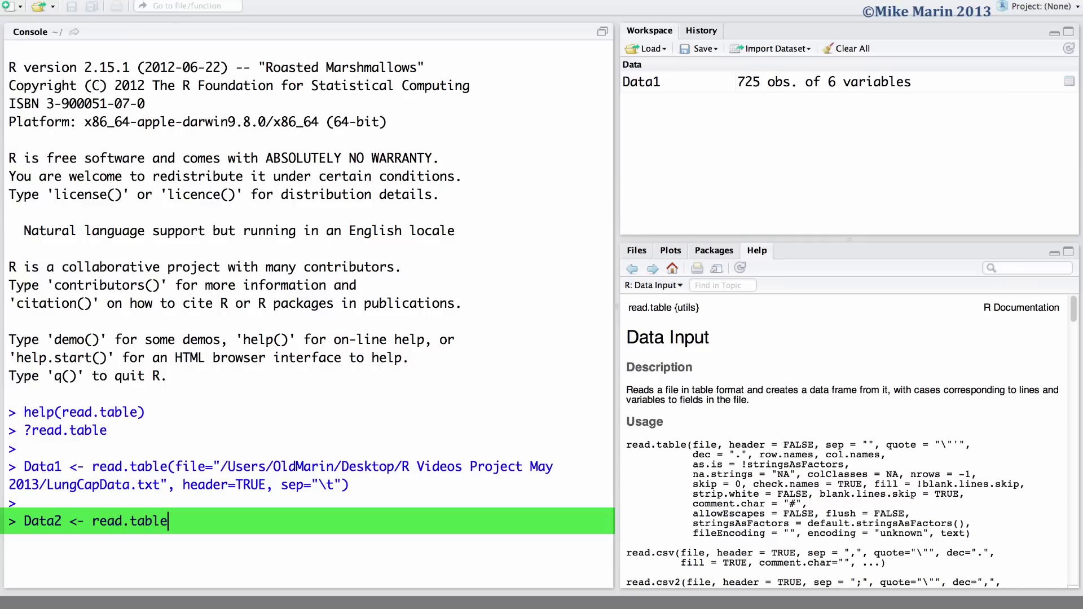
pyautogui.write('(')
pyautogui.write('file.')
pyautogui.write('choose')
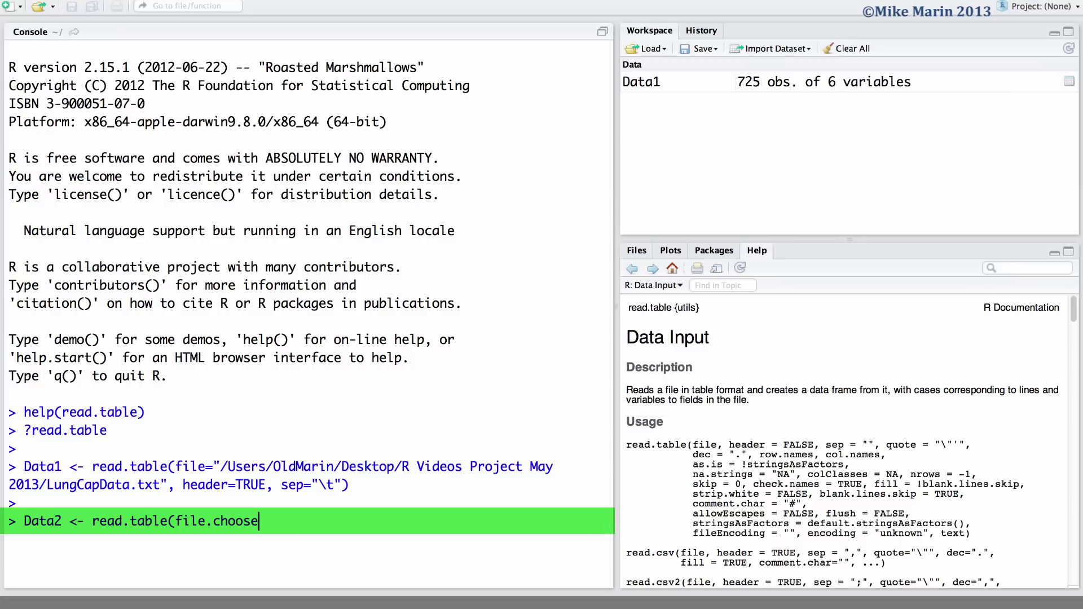
pyautogui.write('(')
pyautogui.write('), he')
pyautogui.write('ader=T')
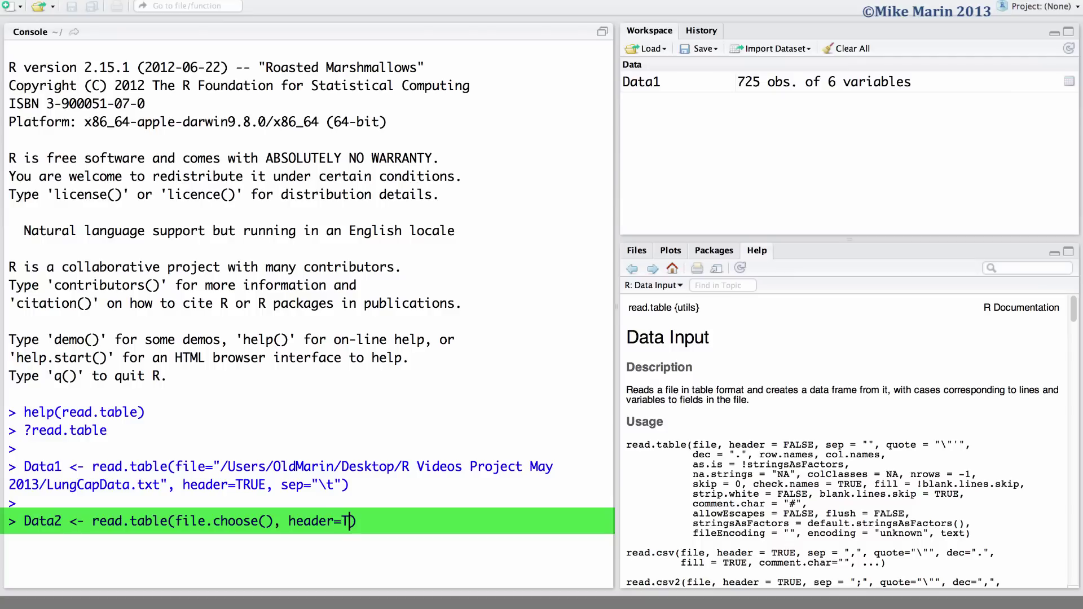
pyautogui.write('RUE')
pyautogui.write(', sep=')
pyautogui.write('"\\t')
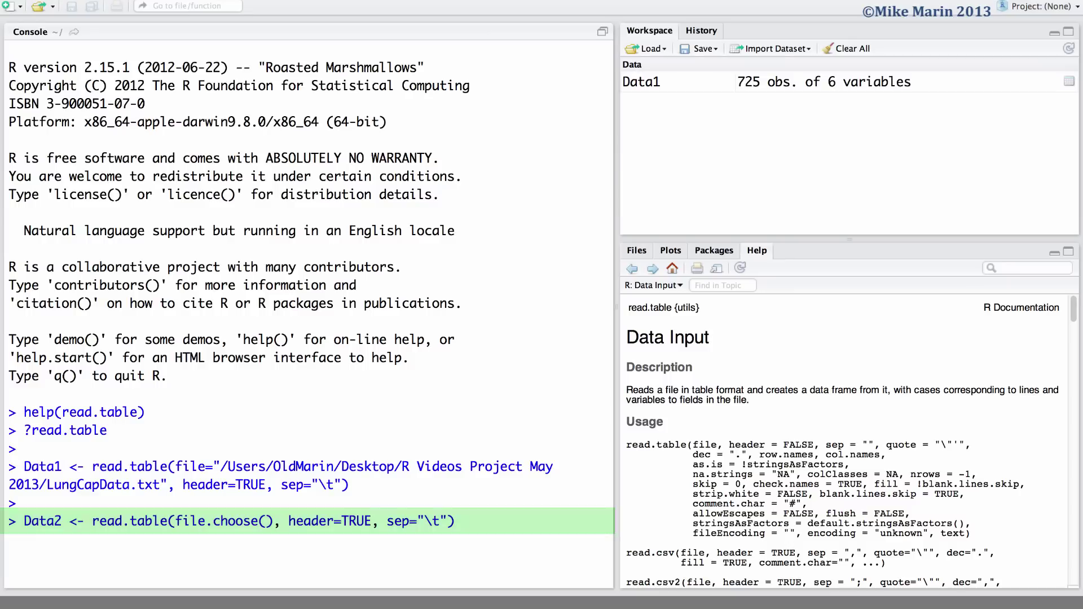
# Load LungCapData.txt from Desktop/R Videos Project May 2013 as Data2 via file.choose().
pyautogui.press('Return')
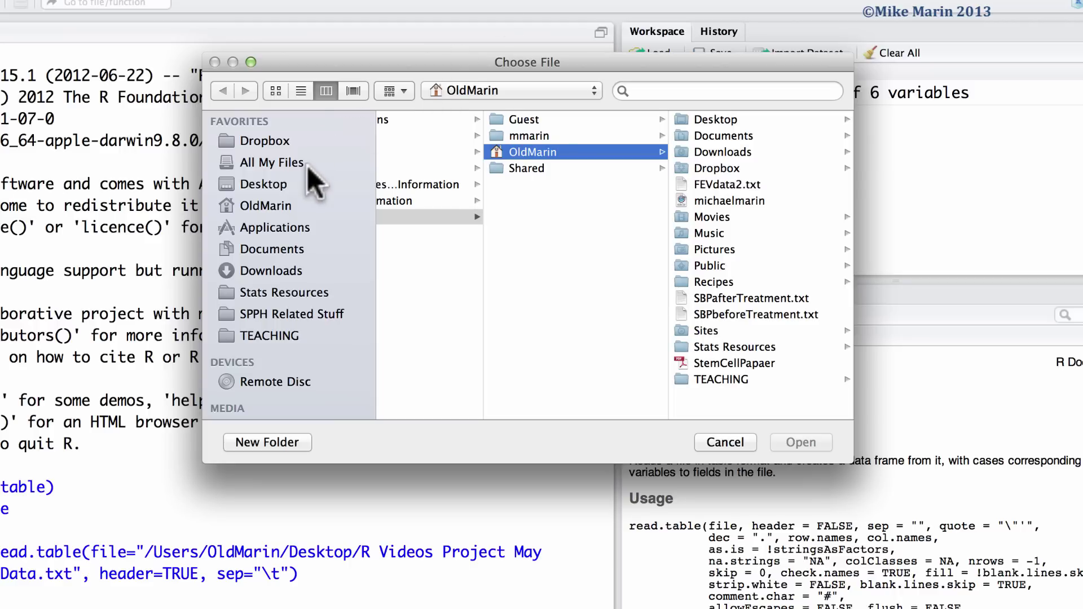
pyautogui.click(282, 183)
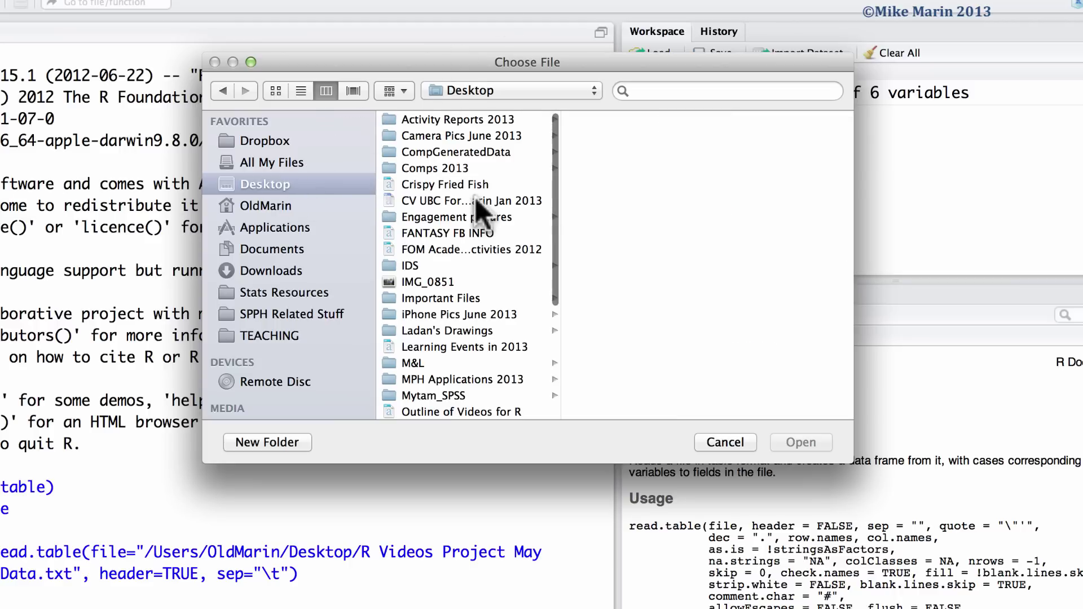
pyautogui.scroll(-3, 480, 210)
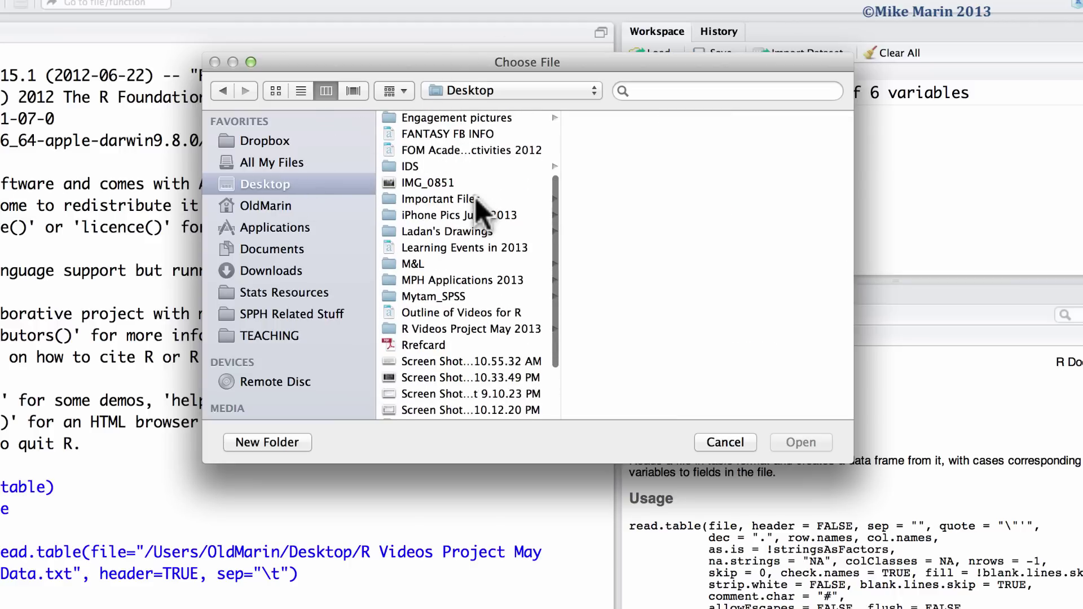
pyautogui.click(467, 324)
pyautogui.scroll(-3, 619, 245)
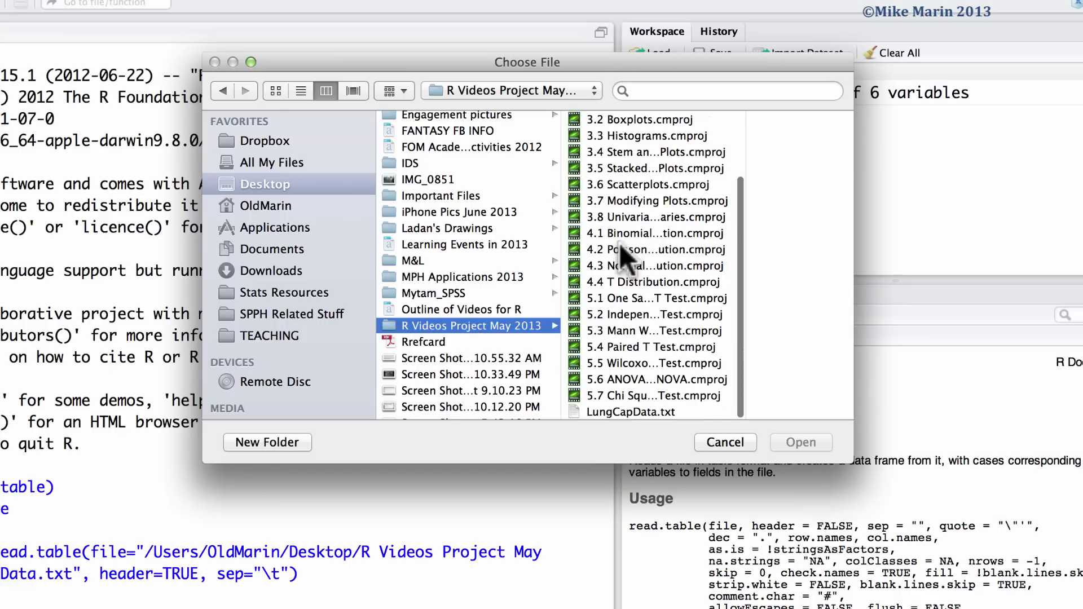
pyautogui.click(635, 410)
pyautogui.click(801, 442)
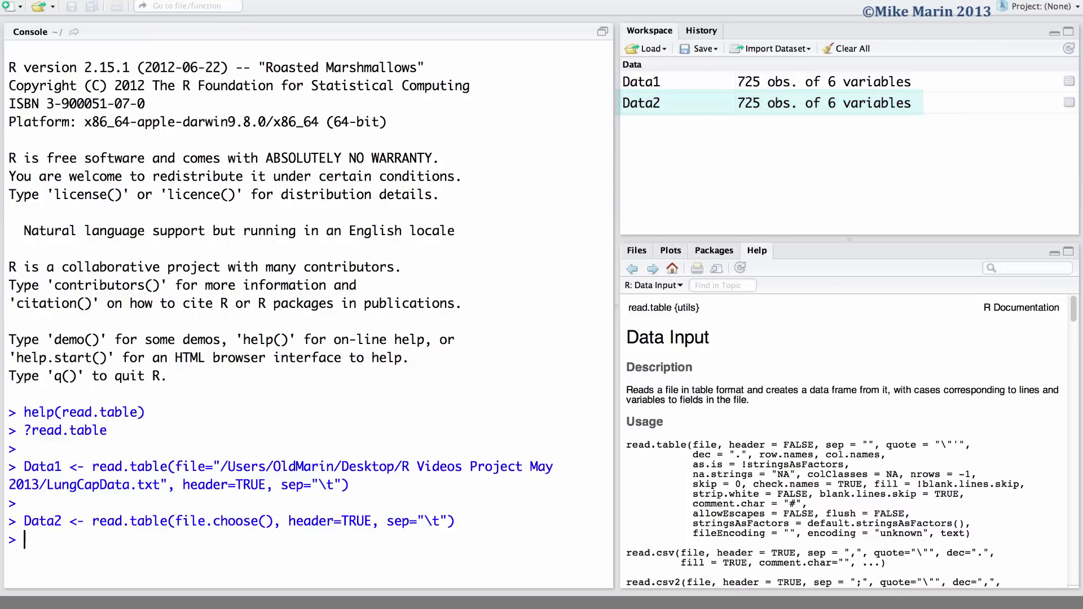
# Start a text-file dataset import and pick LungCapData.txt from Desktop/R Videos Project May 2013.
pyautogui.press('Return')
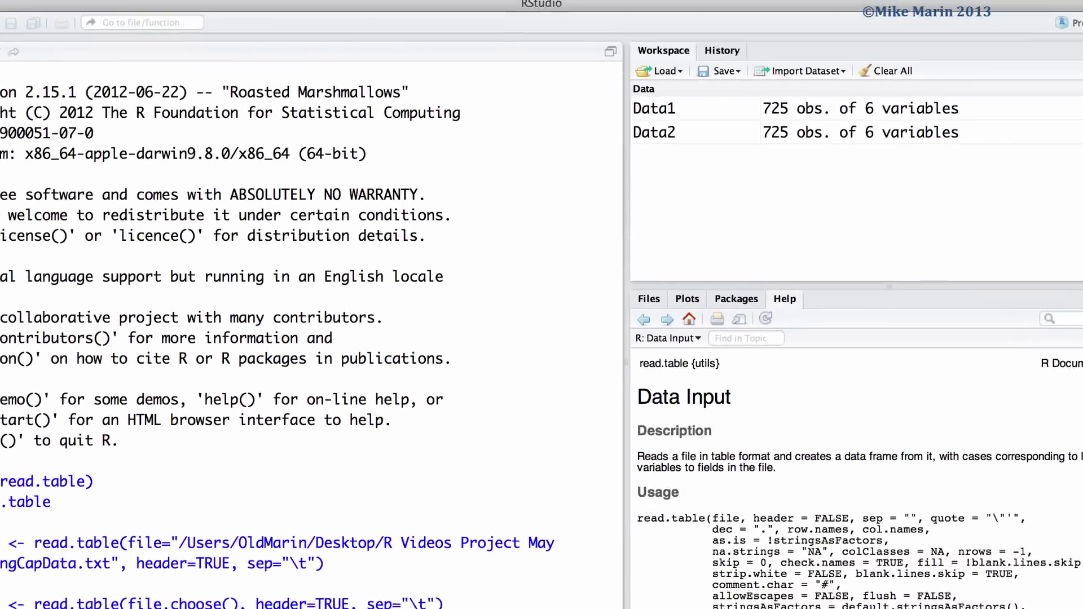
pyautogui.click(817, 83)
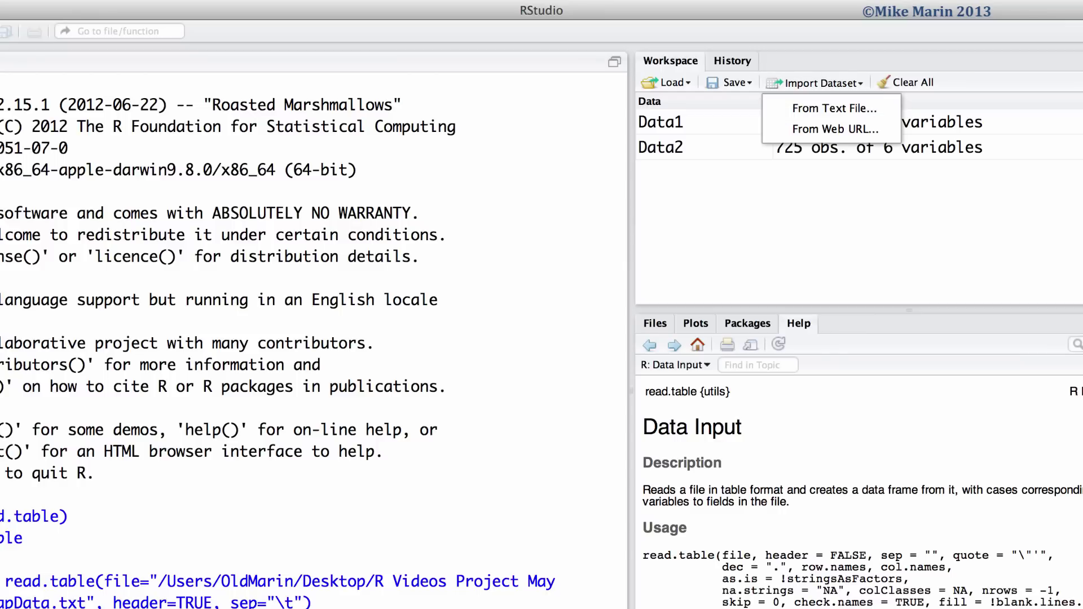
pyautogui.click(870, 108)
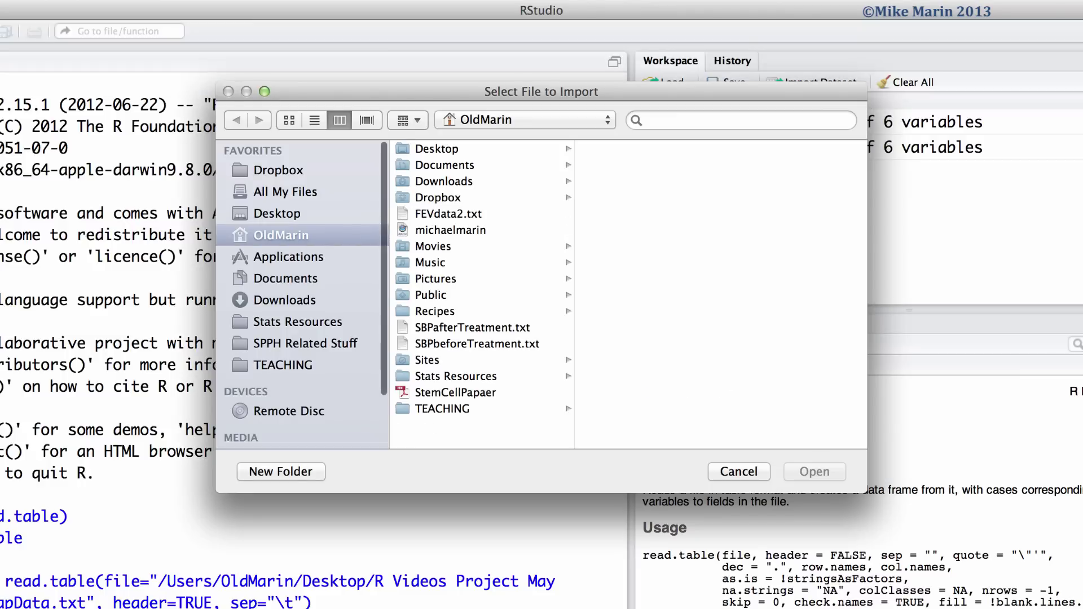
pyautogui.click(454, 150)
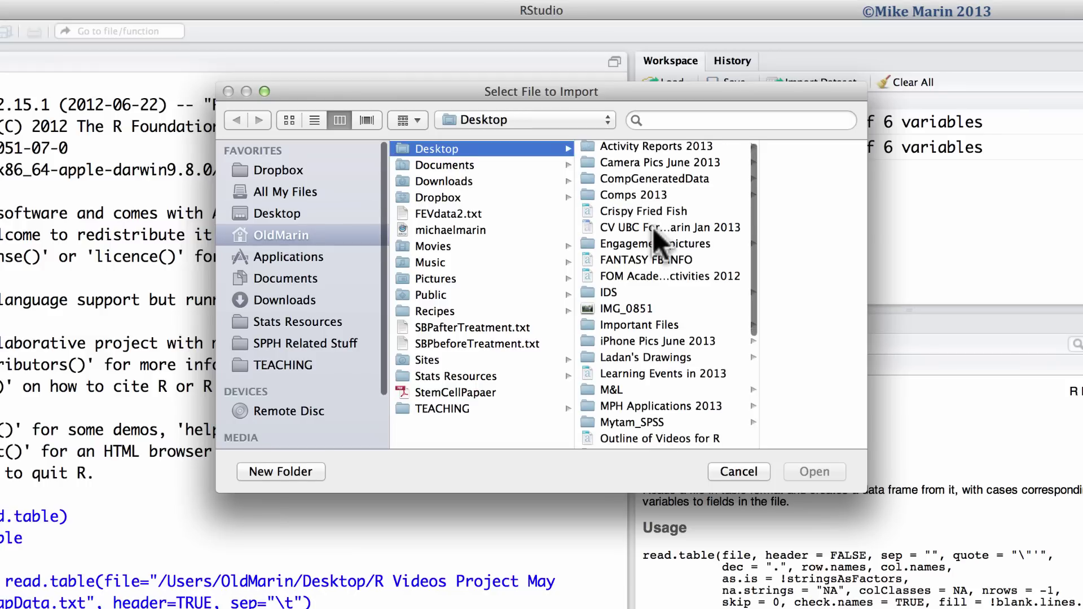
pyautogui.scroll(-5, 653, 228)
pyautogui.click(652, 360)
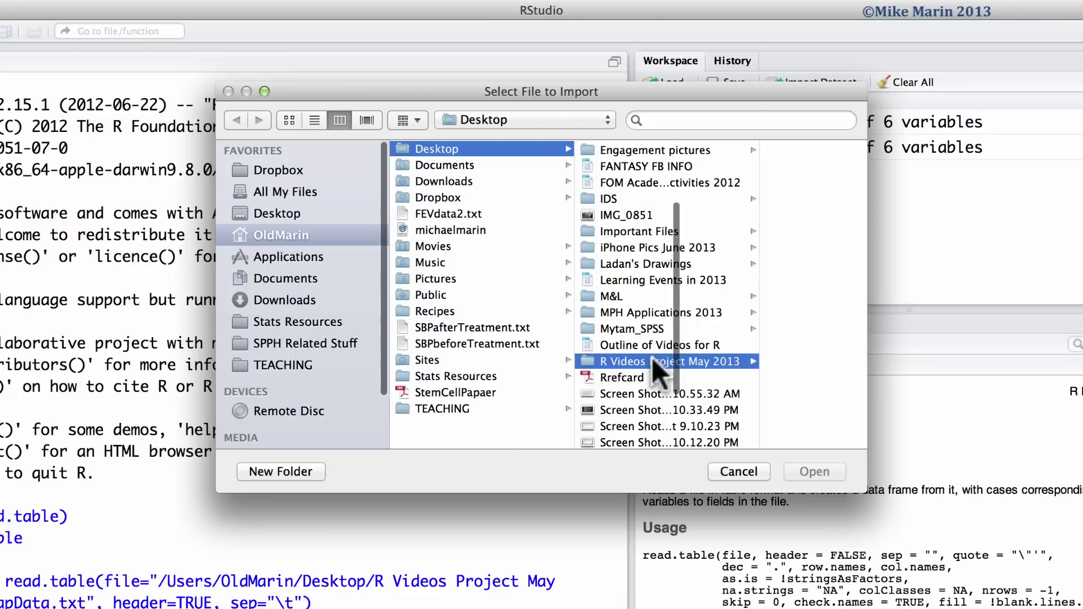
pyautogui.scroll(-5, 753, 275)
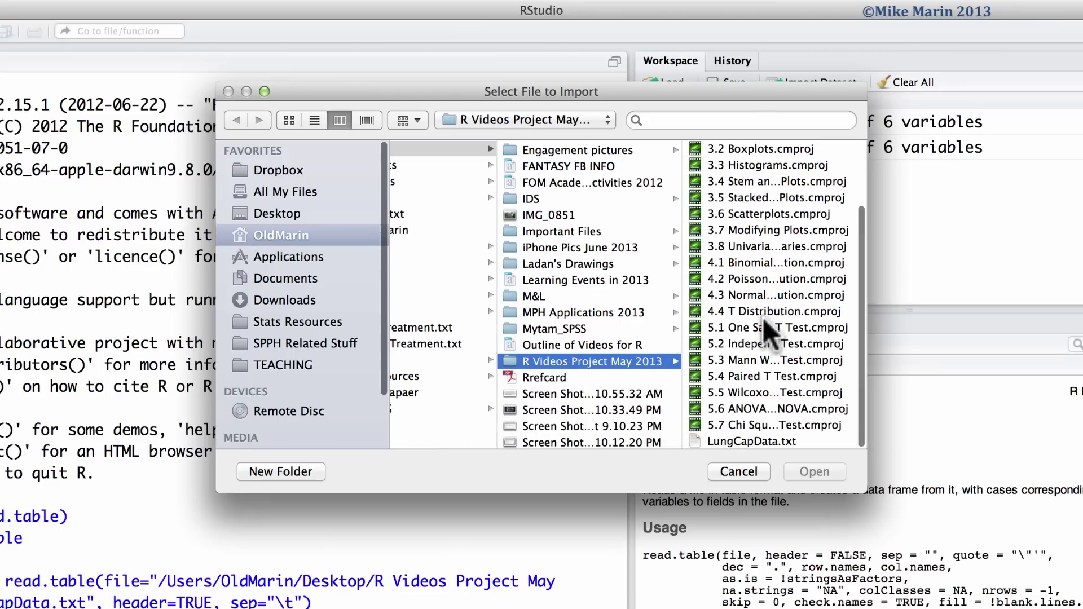
pyautogui.click(762, 435)
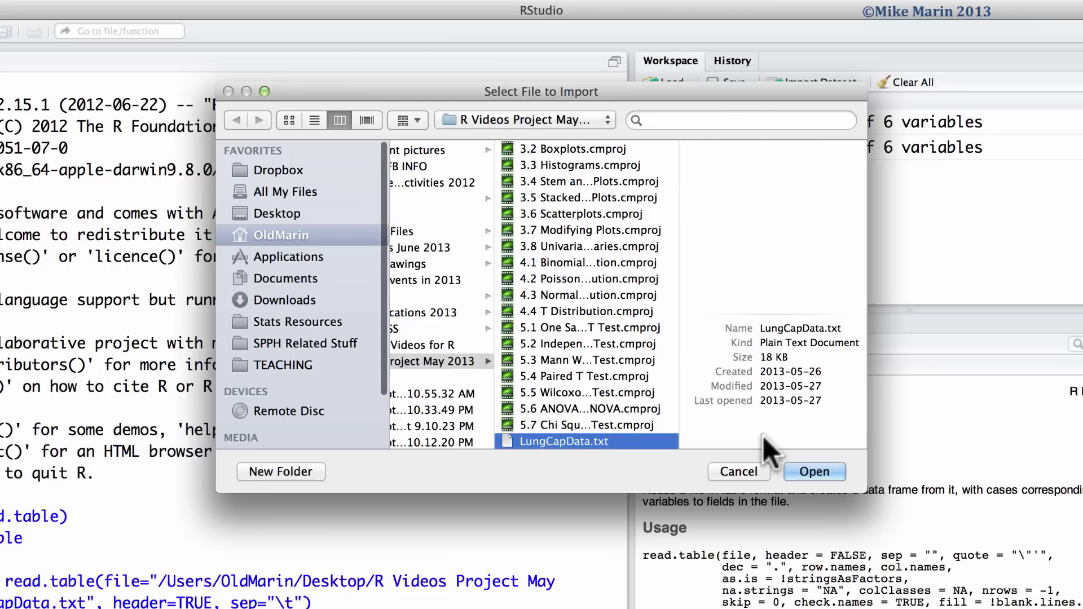
pyautogui.doubleClick(762, 436)
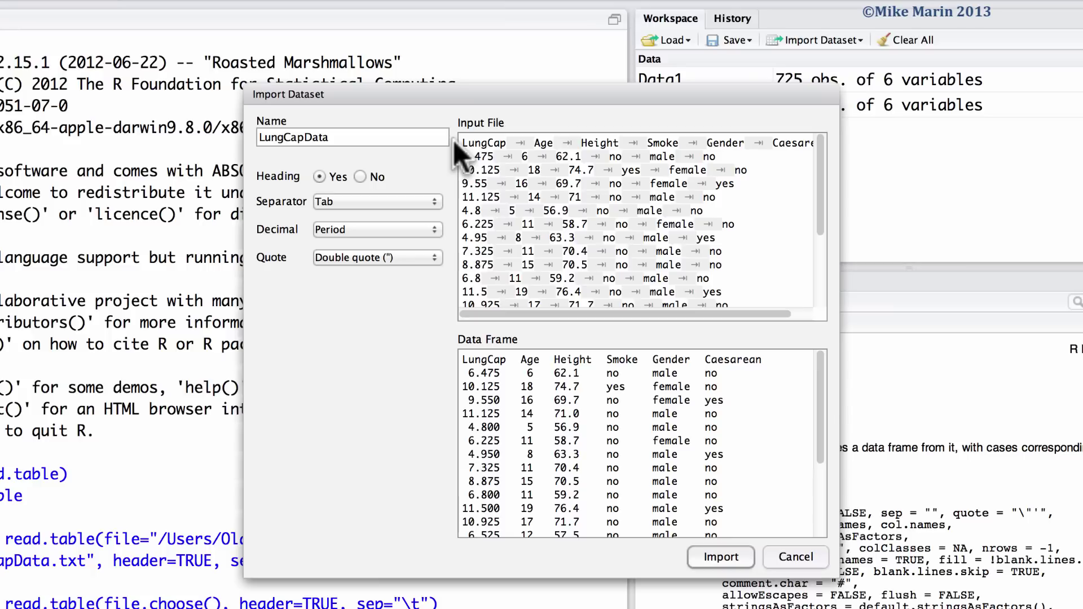
# Import LungCapData, keeping Tab separator, Period decimal mark and Double quote.
pyautogui.click(436, 202)
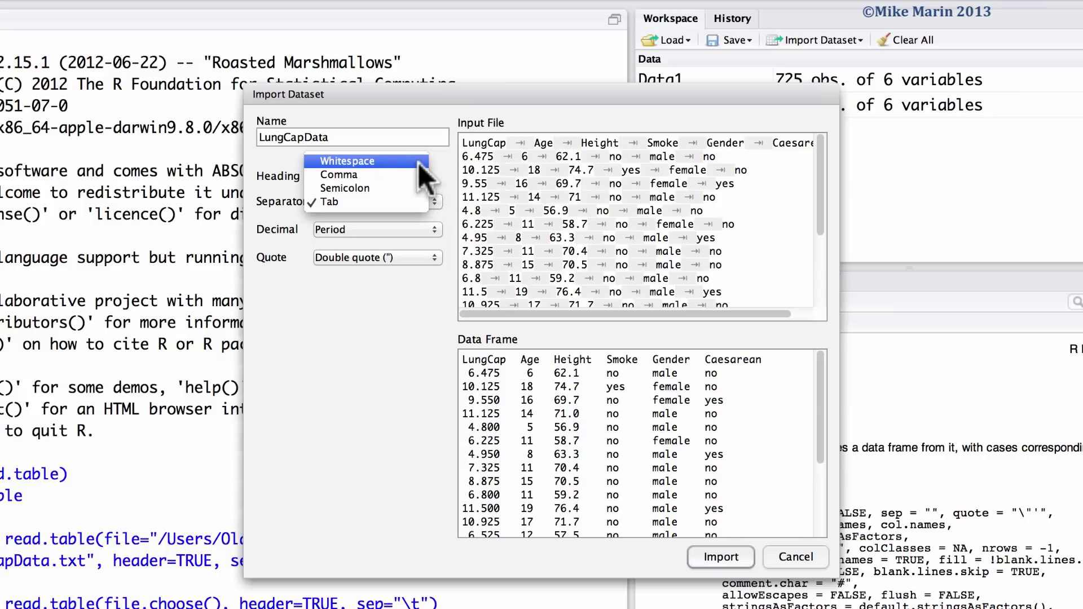
pyautogui.click(436, 205)
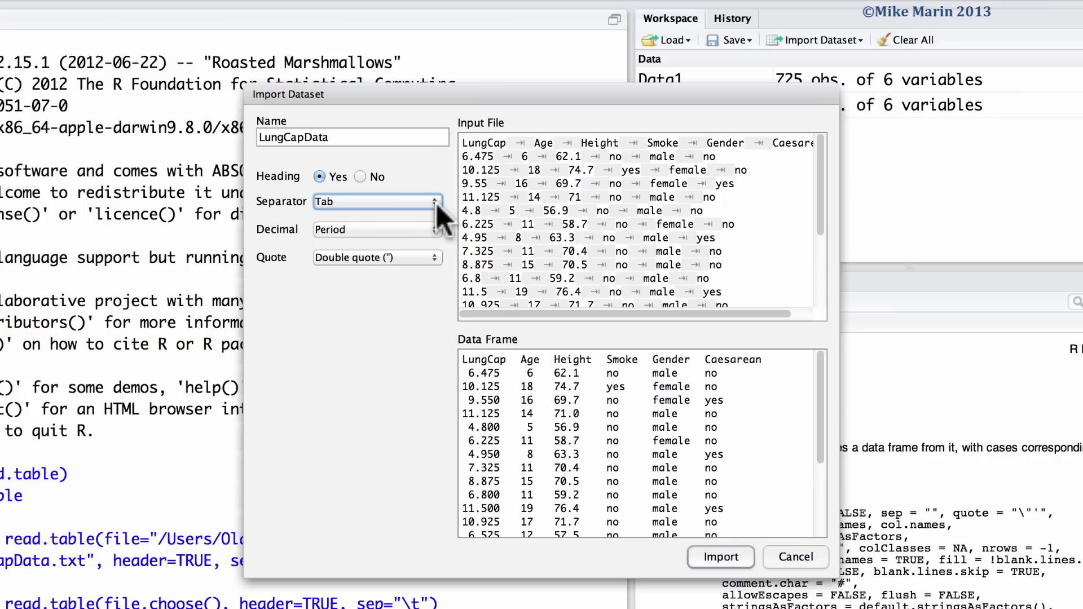
pyautogui.click(437, 232)
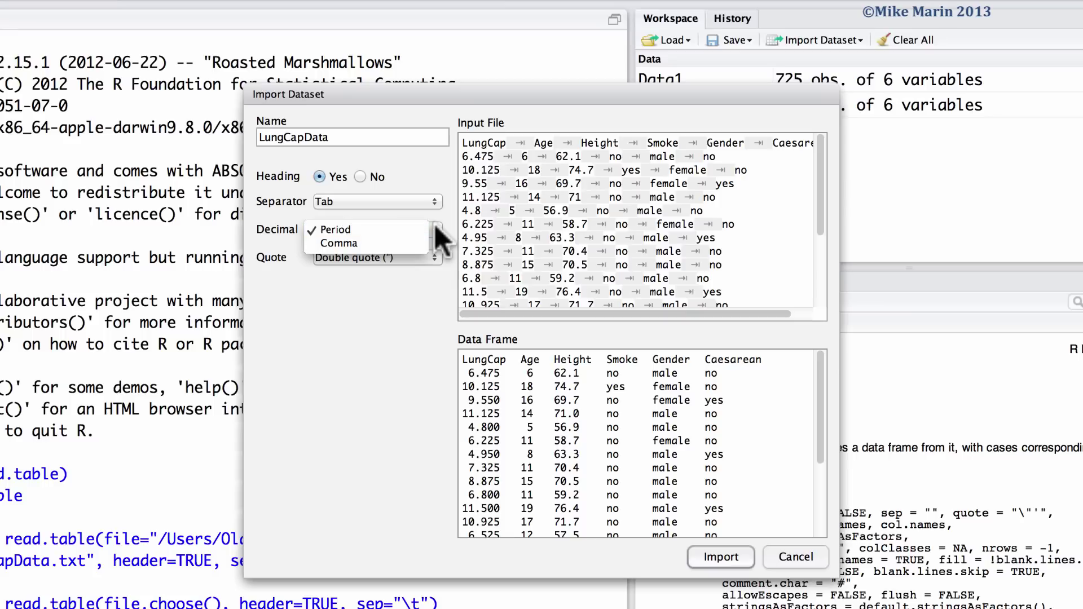
pyautogui.click(431, 253)
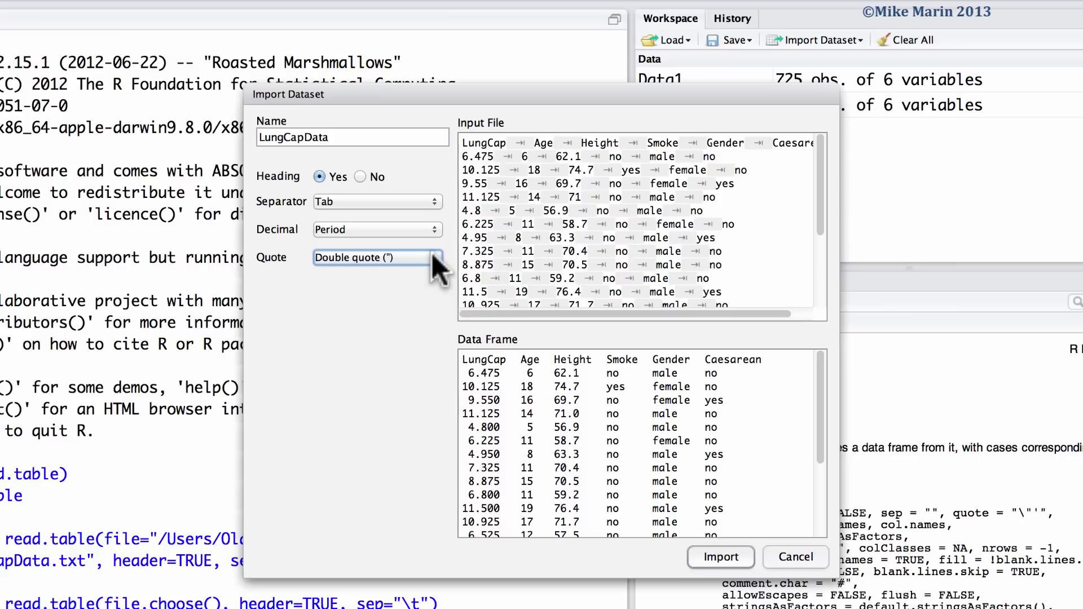
pyautogui.click(432, 254)
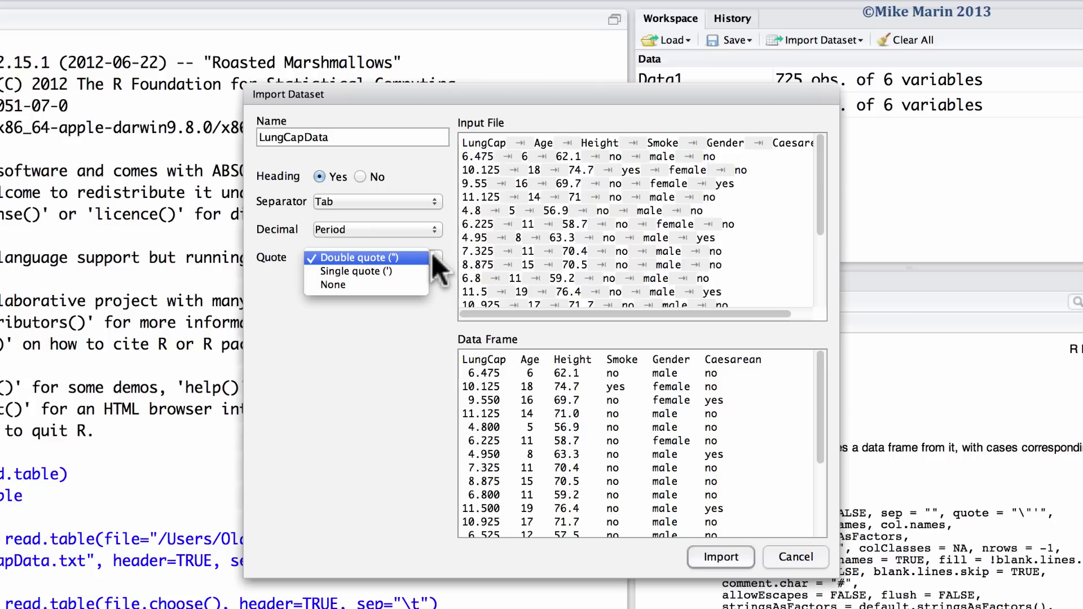
pyautogui.click(432, 253)
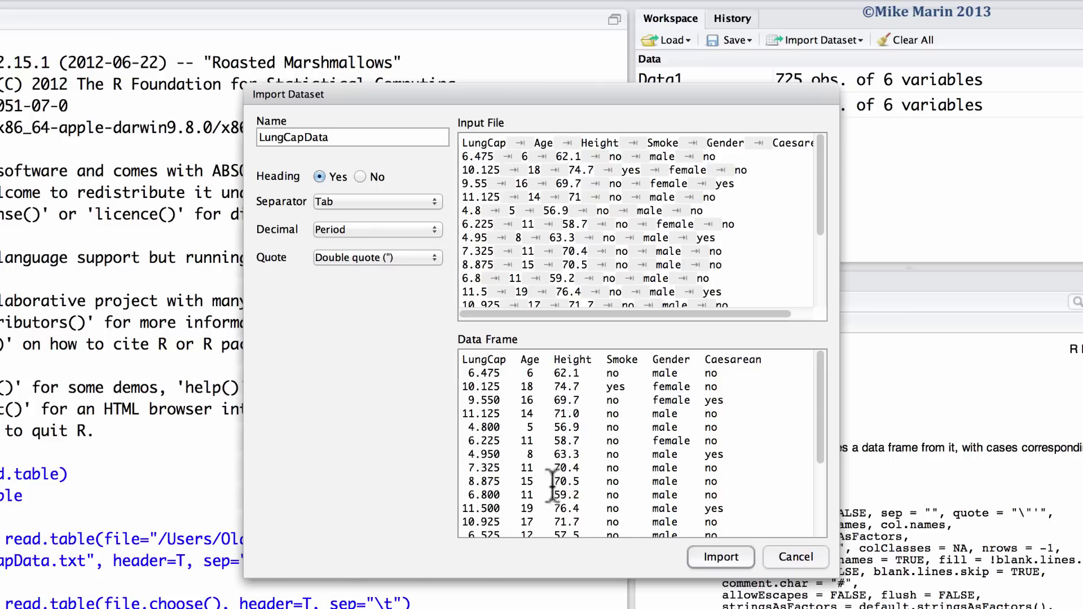
pyautogui.click(705, 560)
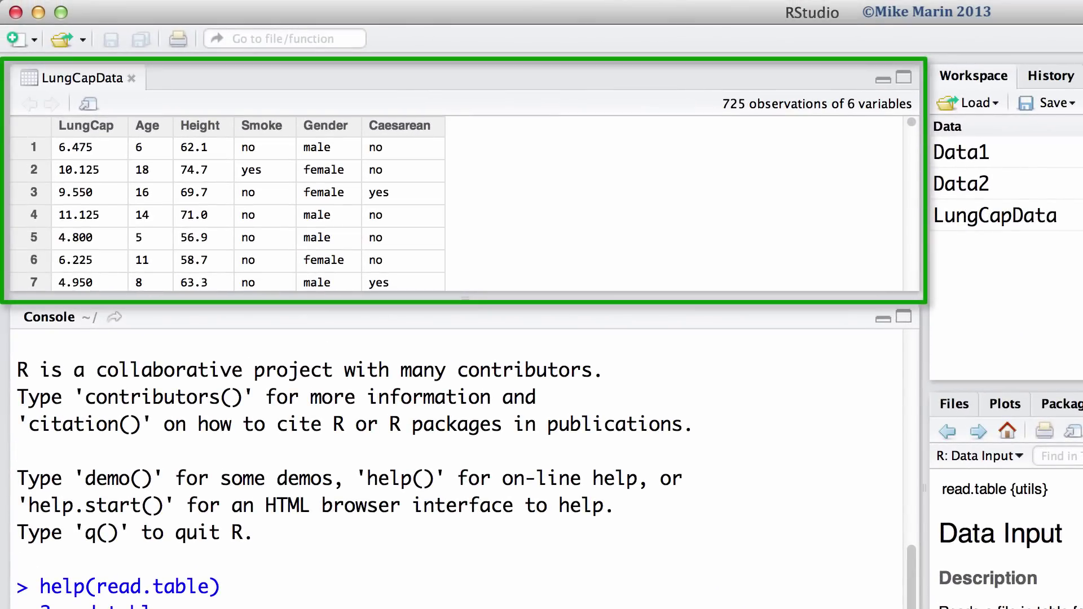
pyautogui.scroll(-5, 465, 204)
pyautogui.scroll(-1, 465, 203)
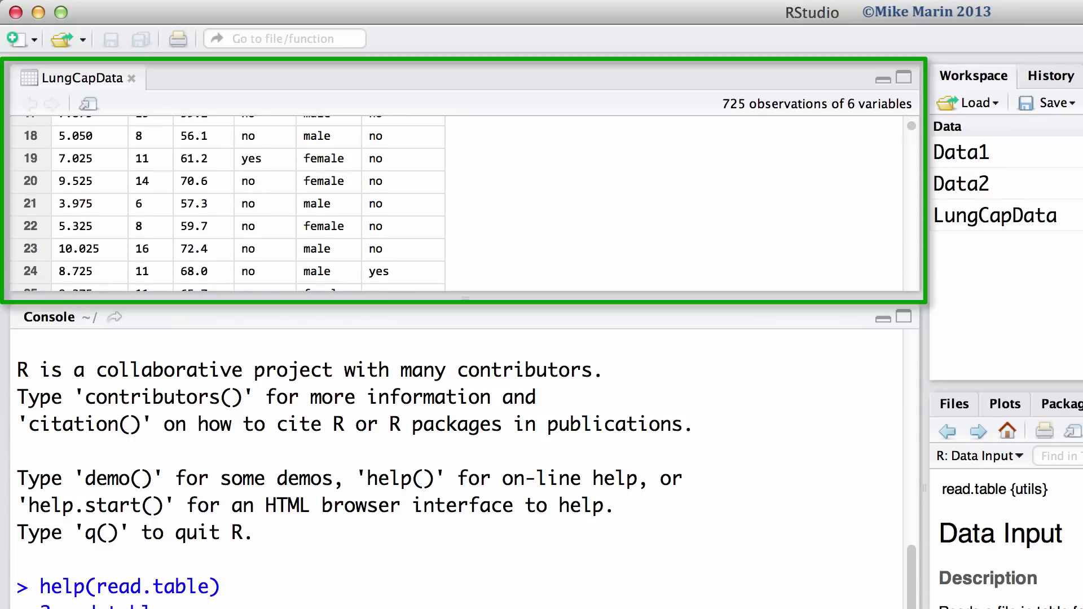
pyautogui.scroll(-3, 465, 204)
pyautogui.scroll(-5, 465, 204)
pyautogui.scroll(-1, 465, 203)
pyautogui.scroll(-3, 466, 203)
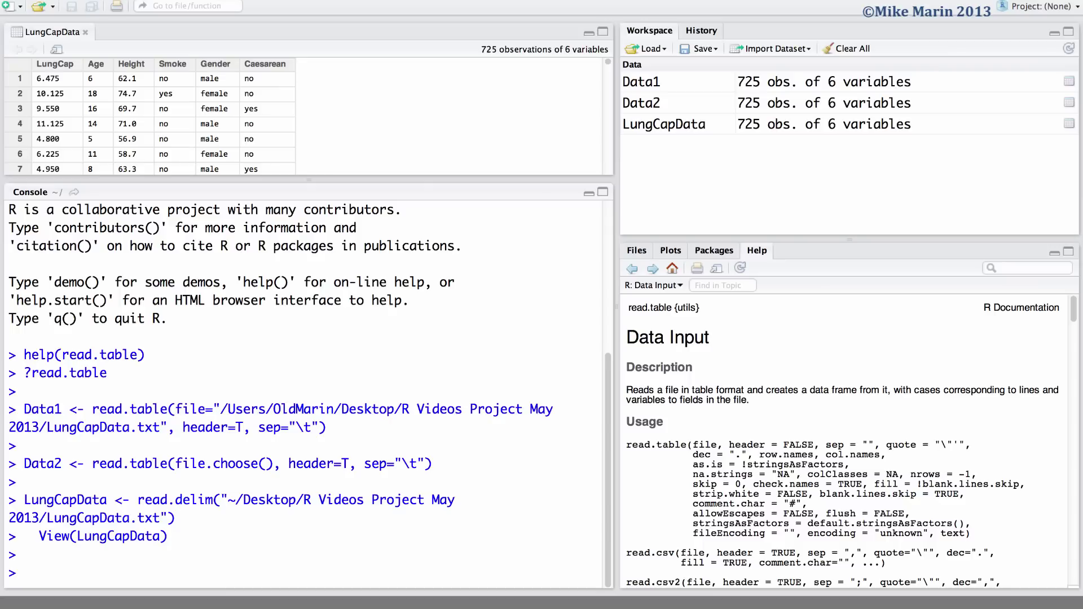
pyautogui.write('rm')
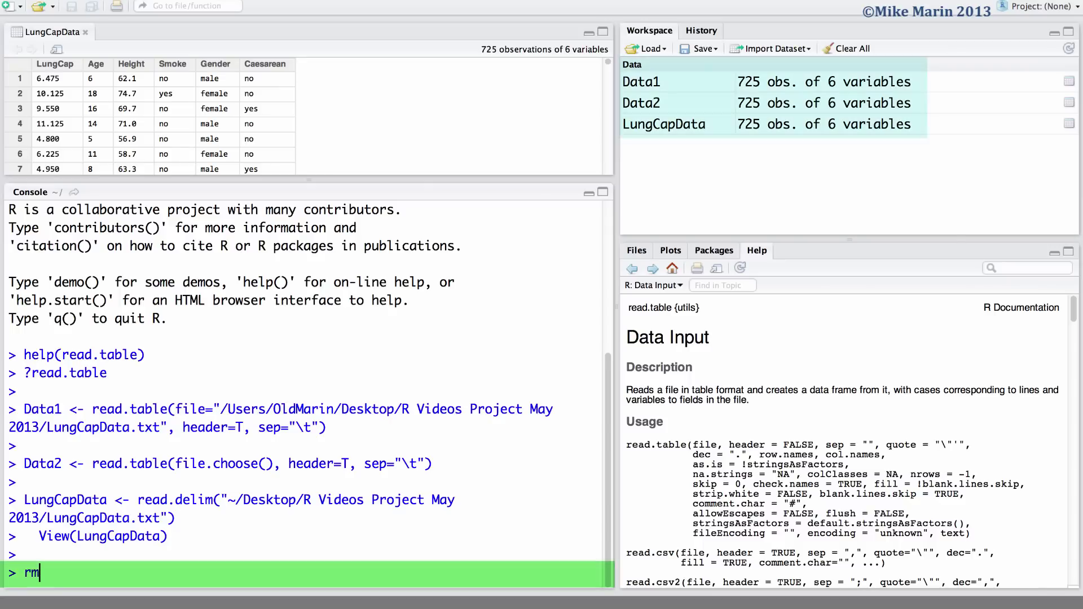
pyautogui.write('(Data')
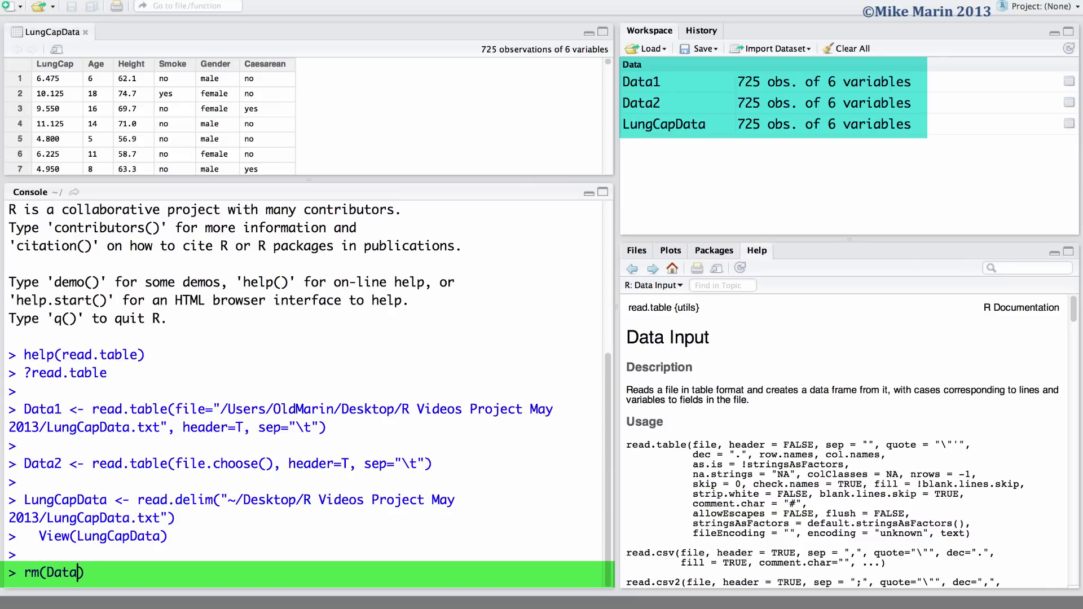
pyautogui.write('1')
# Delete Data1 with rm(Data1), then Data2 by editing the recalled command to rm(Data2).
pyautogui.press('Return')
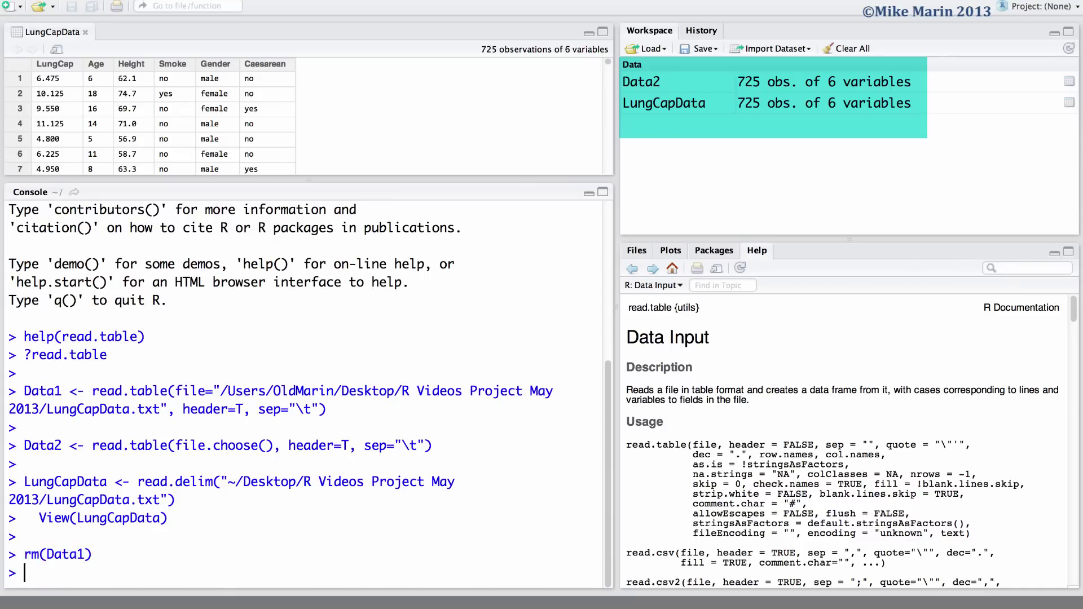
pyautogui.press('Up')
pyautogui.press('Left')
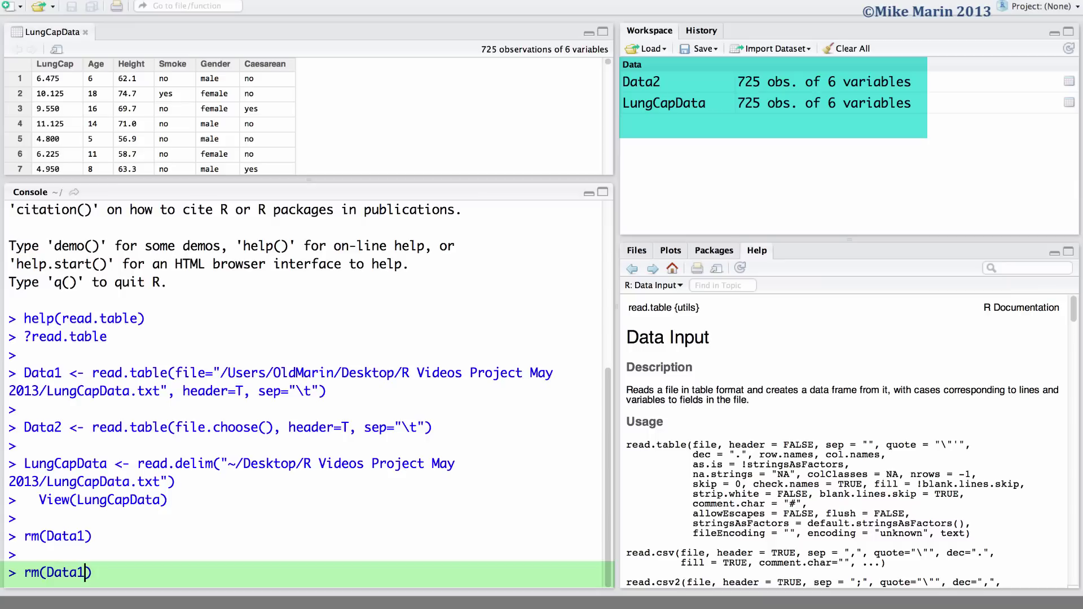
pyautogui.press('BackSpace')
pyautogui.write('2')
pyautogui.press('Return')
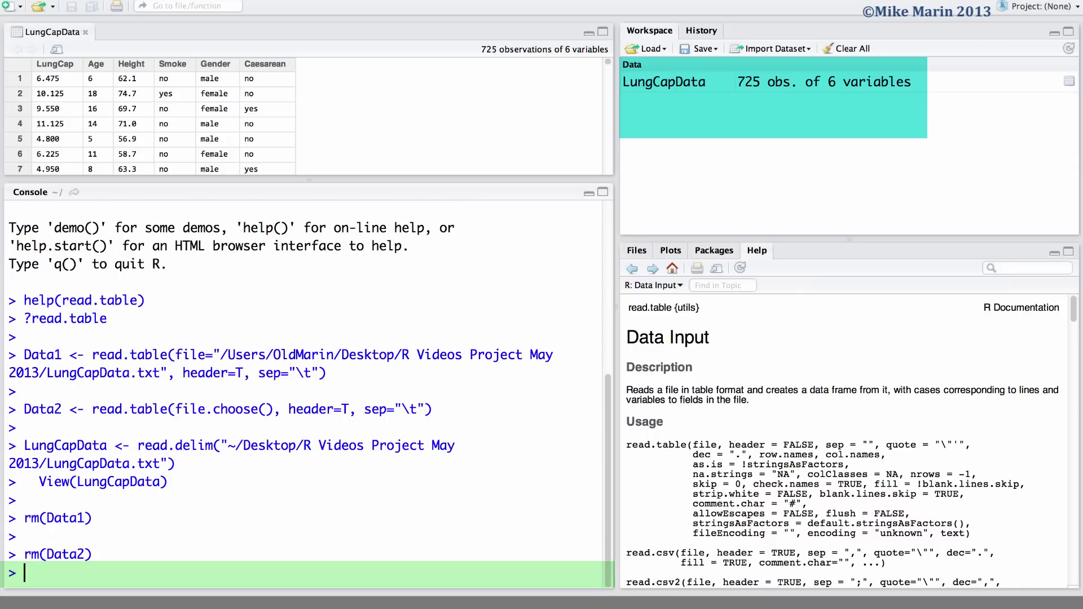
pyautogui.press('Return')
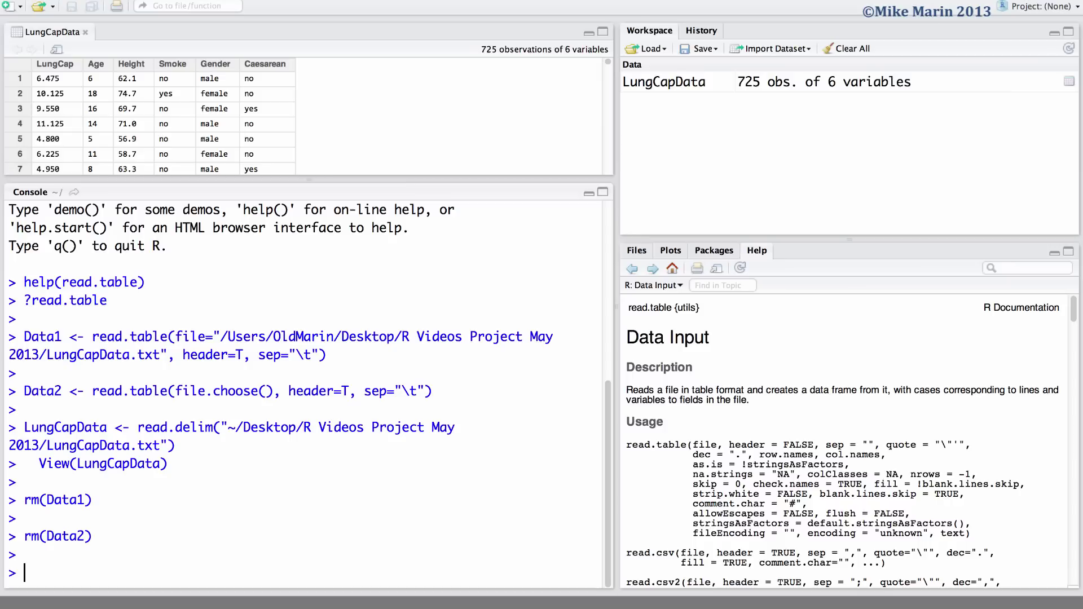
pyautogui.write('dim')
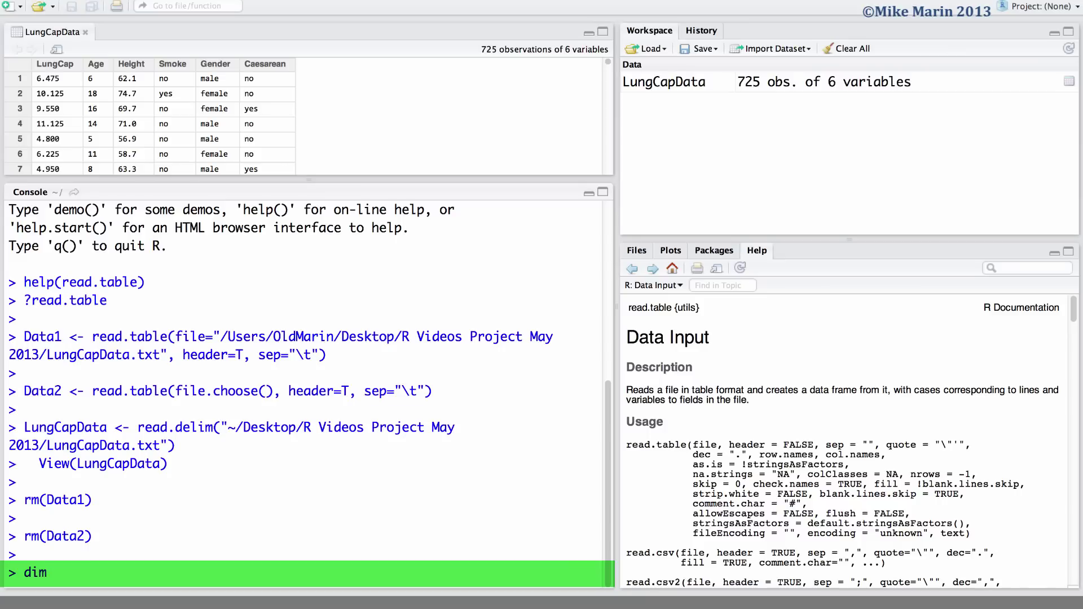
pyautogui.write('(')
pyautogui.write('LungCa')
pyautogui.write('pData')
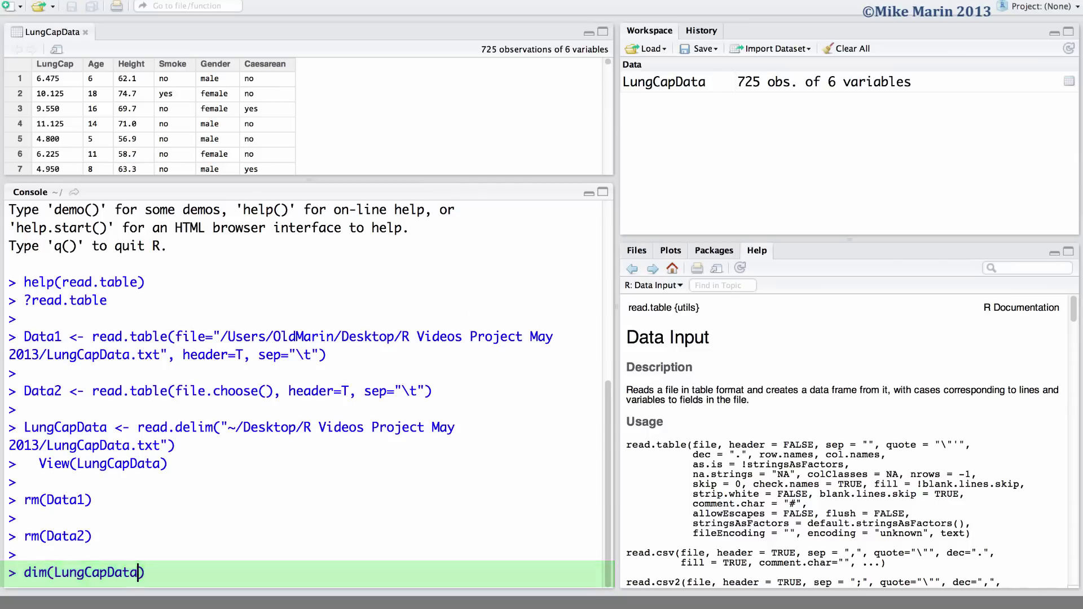
# Check LungCapData's size with dim(), which returns 725 rows and 6 columns.
pyautogui.press('Return')
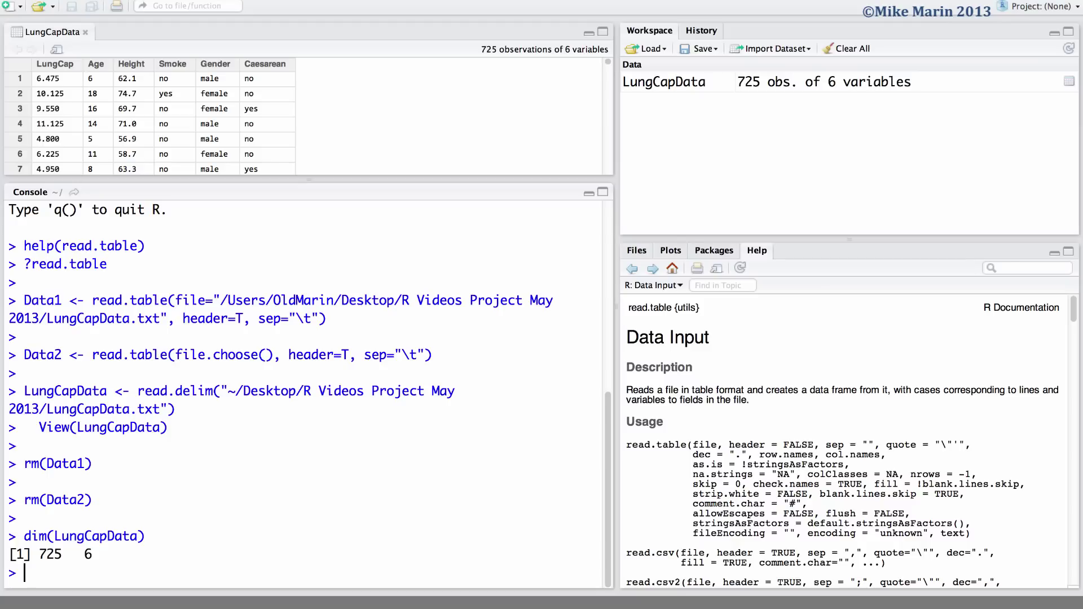
pyautogui.press('Return')
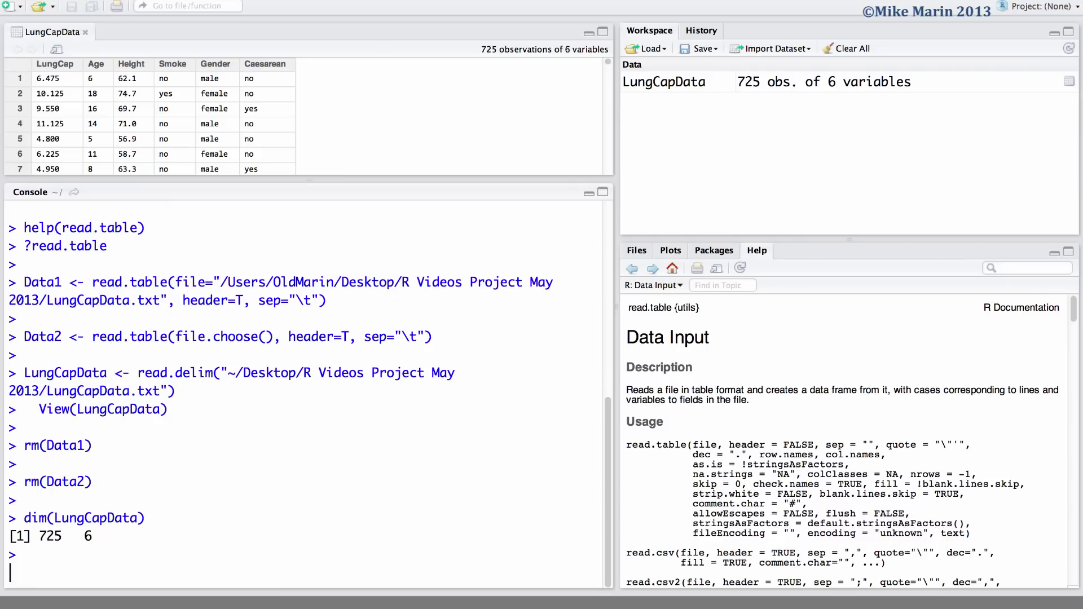
pyautogui.write('head')
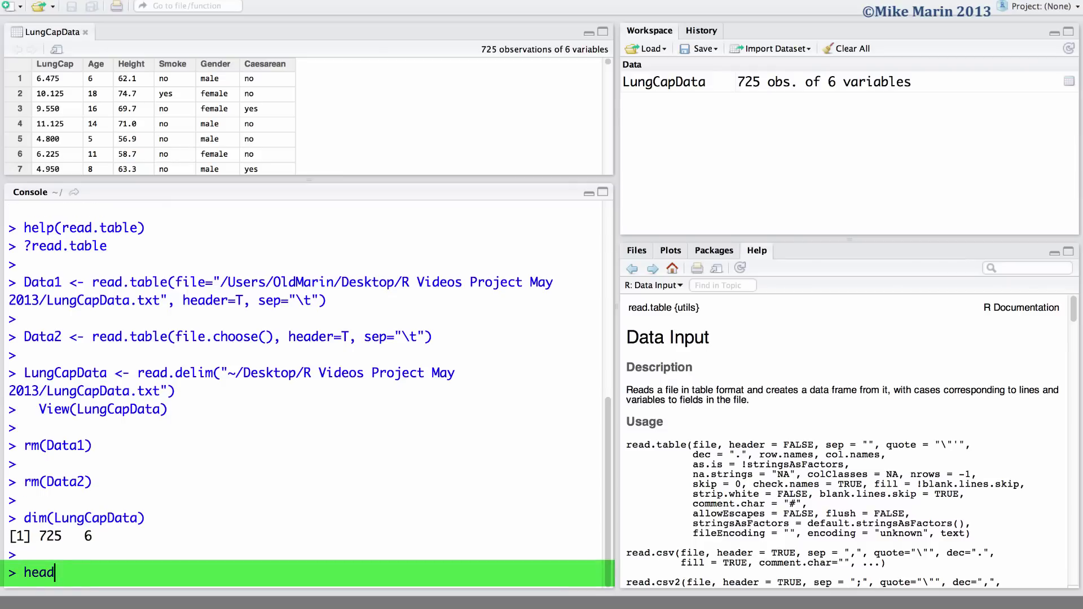
pyautogui.write('(')
pyautogui.write('L')
pyautogui.write('ungCapD')
pyautogui.write('ata')
# Print LungCapData's first six rows with head() and its last six with tail().
pyautogui.press('Return')
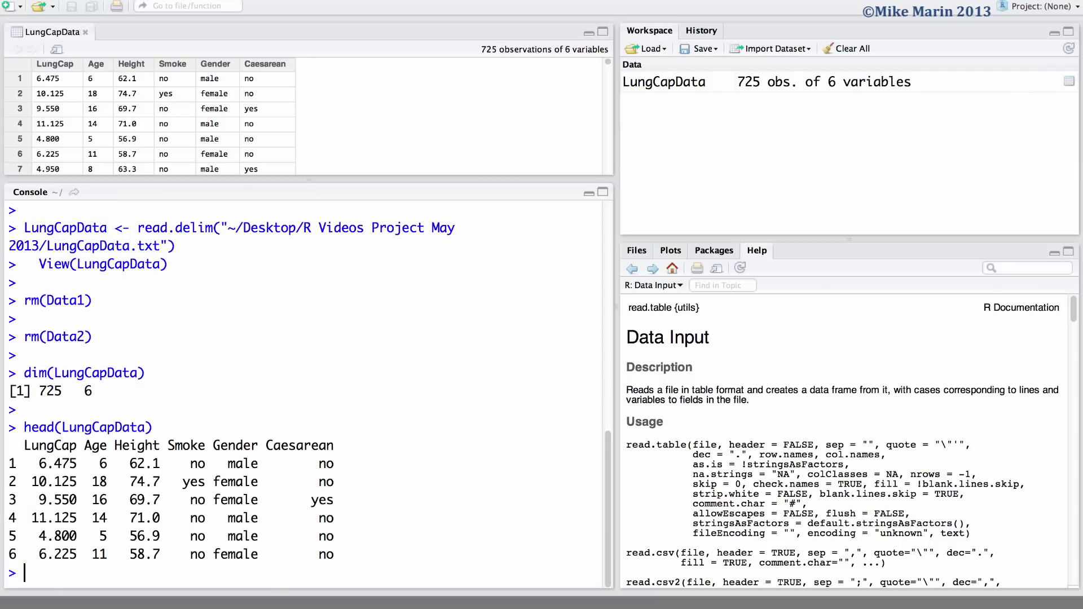
pyautogui.press('Return')
pyautogui.write('tai')
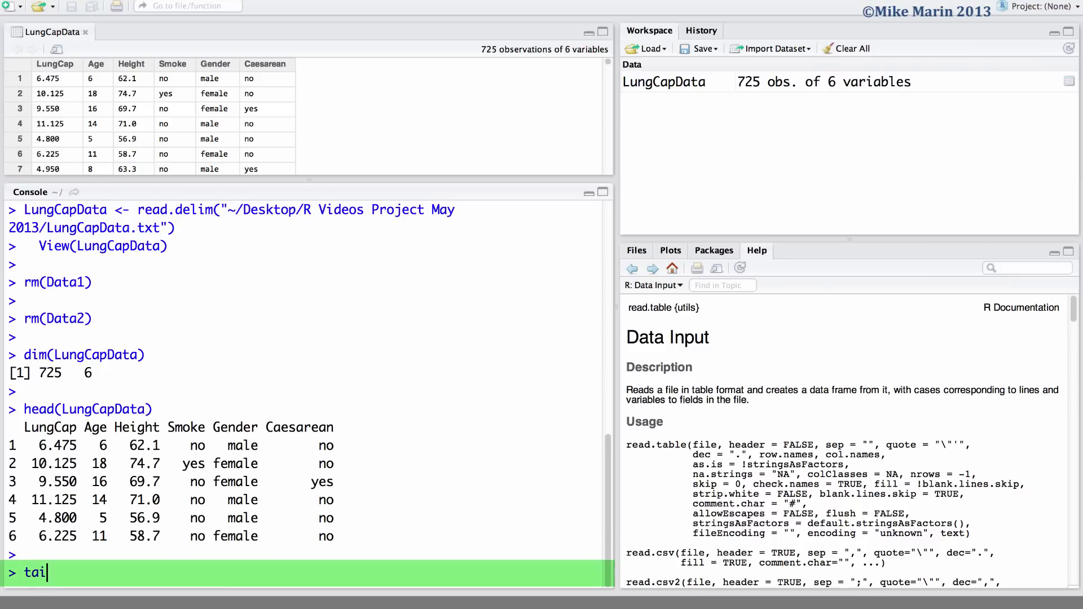
pyautogui.write('l(Lu')
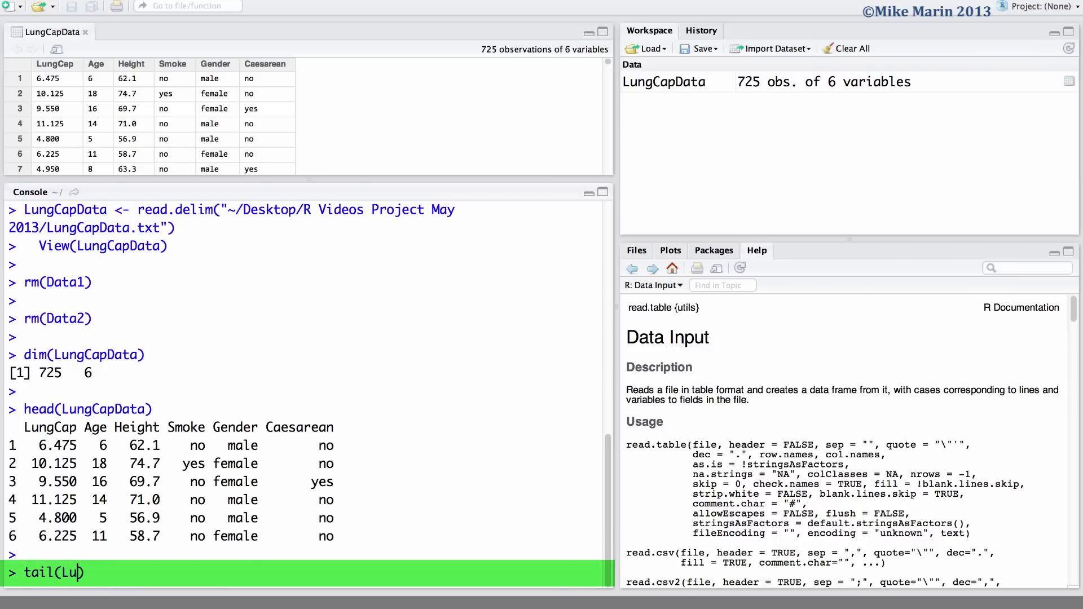
pyautogui.write('ngCapD')
pyautogui.write('ata')
pyautogui.press('Return')
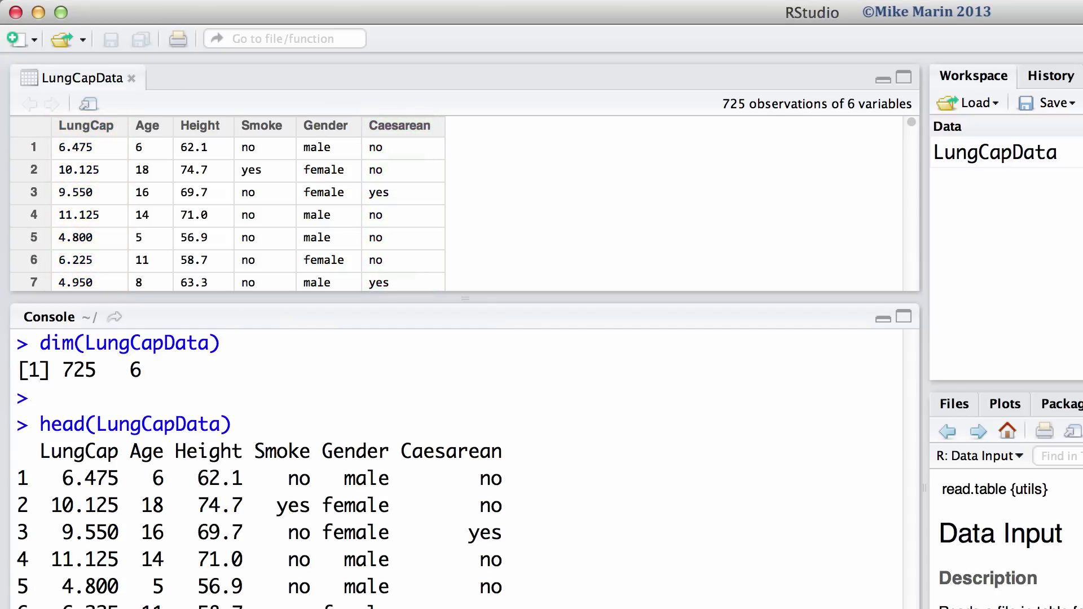
pyautogui.write('tail(LungCapData)')
# Print rows 5 to 9 of LungCapData using LungCapData[c(5,6,7,8,9), ].
pyautogui.press('Return')
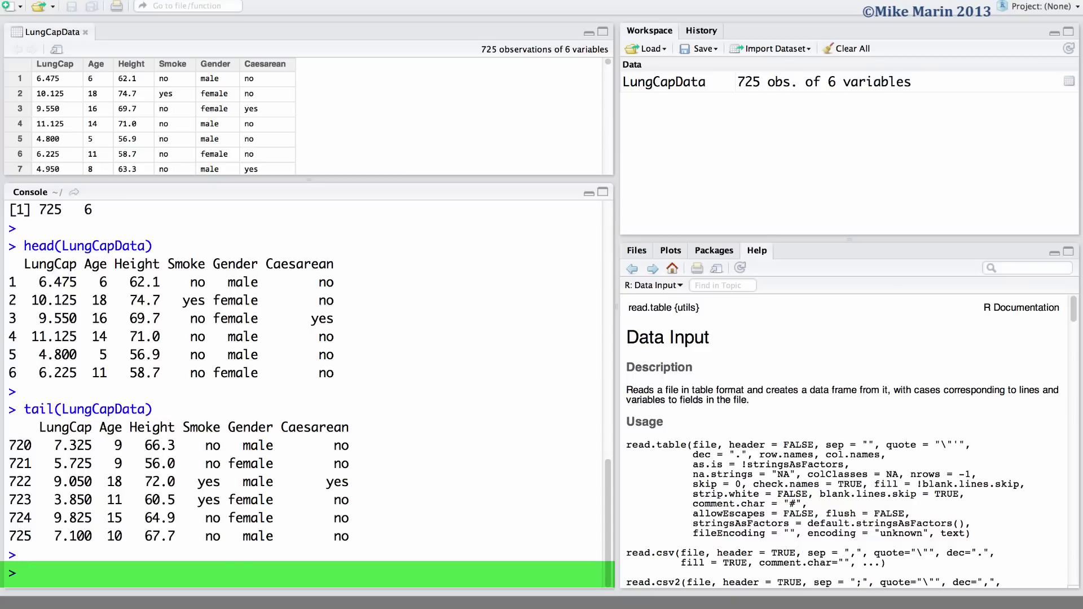
pyautogui.write('LungCa')
pyautogui.write('pData')
pyautogui.write('[c(')
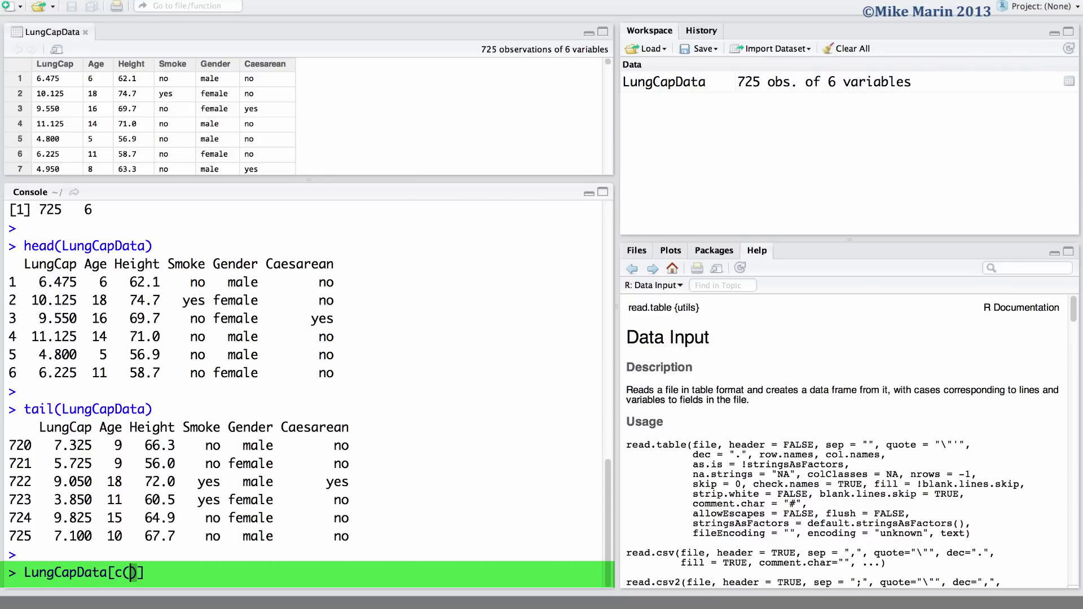
pyautogui.write('5,6,7,8,9')
pyautogui.write('),')
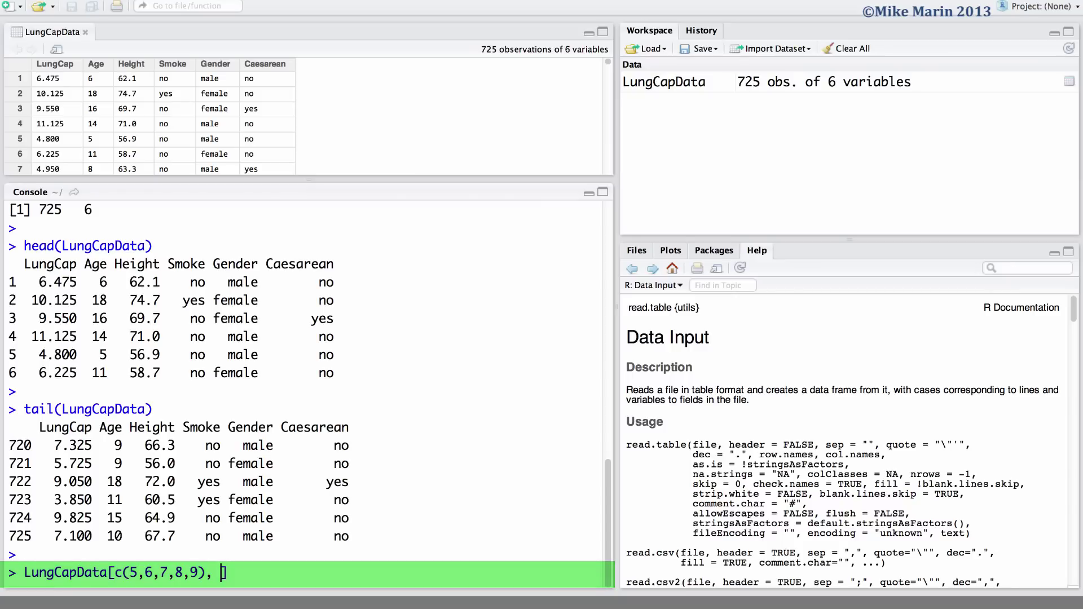
pyautogui.press('Return')
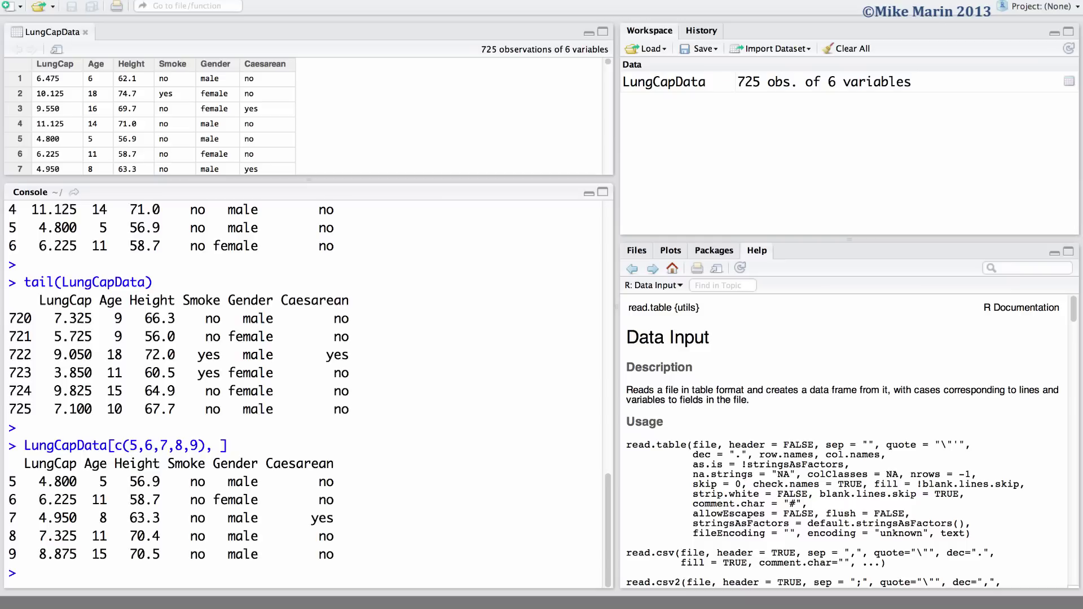
pyautogui.press('Return')
pyautogui.write('Lung')
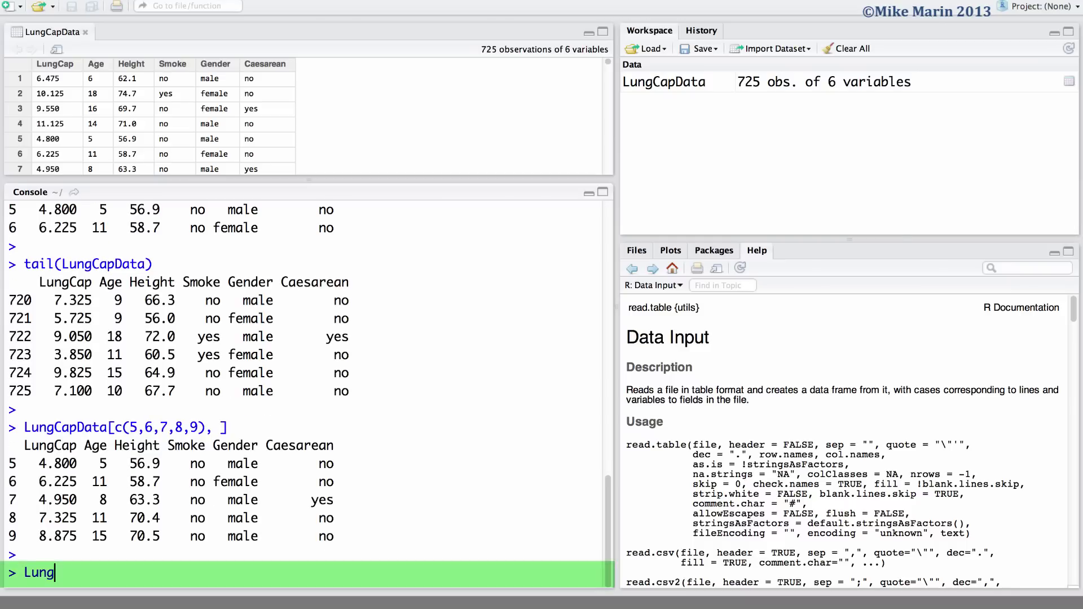
pyautogui.write('CapData')
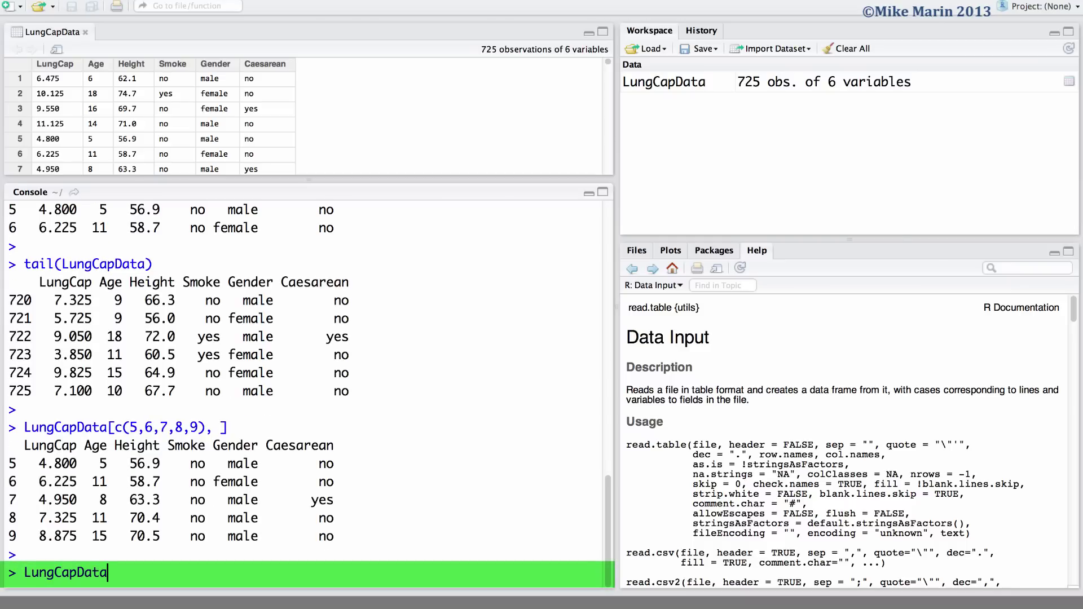
pyautogui.write('[')
pyautogui.write('5:9')
pyautogui.write(',')
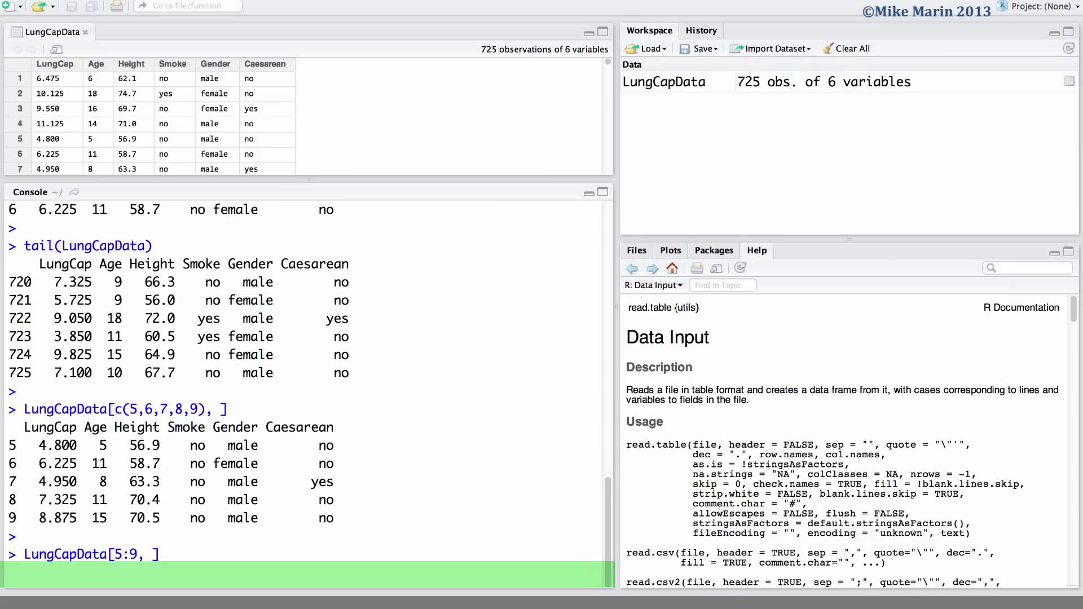
# Print rows 5–9 of LungCapData, then print it excluding rows 4–722 with LungCapData[-(4:722), ].
pyautogui.press('Return')
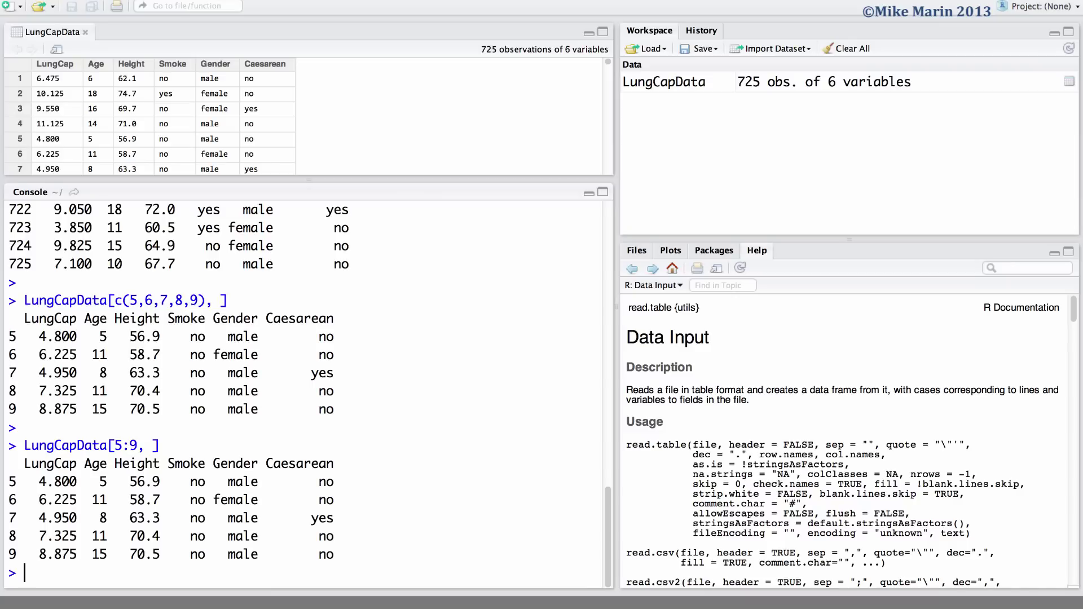
pyautogui.press('Return')
pyautogui.write('Lung')
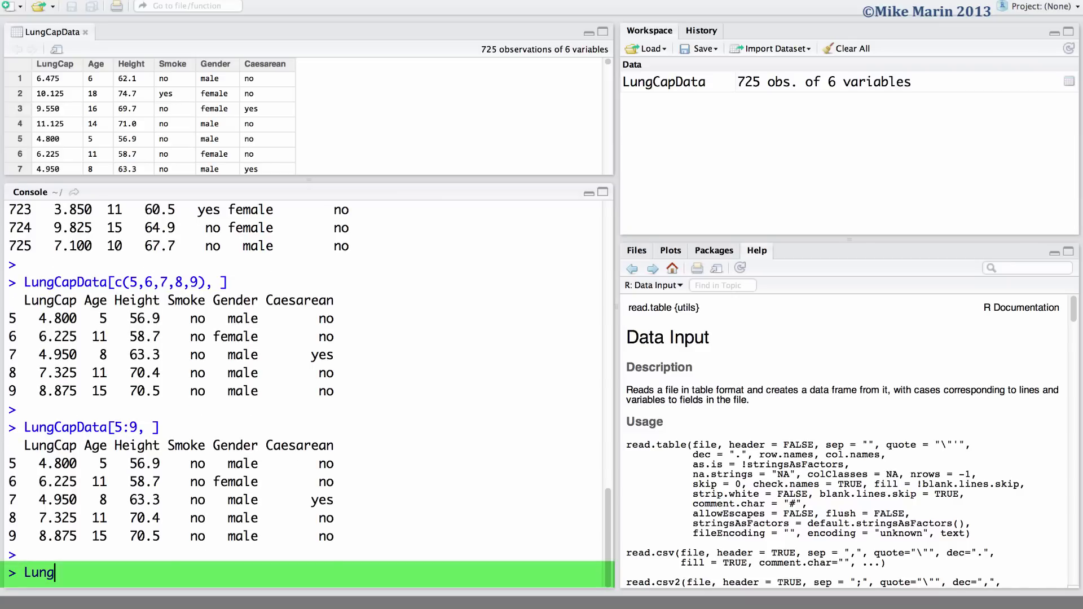
pyautogui.write('CapData')
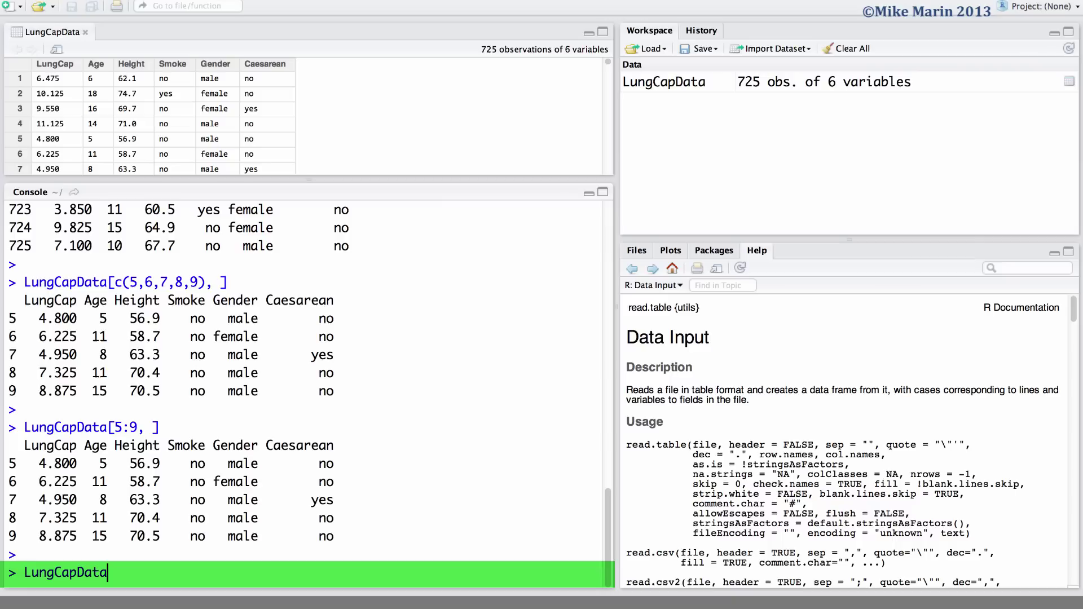
pyautogui.write('[(4')
pyautogui.write(':')
pyautogui.write('722')
pyautogui.press('Left')
pyautogui.press('Left')
pyautogui.press('Left')
pyautogui.press('Left')
pyautogui.press('Left')
pyautogui.press('Left')
pyautogui.write('-')
pyautogui.press('Right')
pyautogui.press('Right')
pyautogui.press('Right')
pyautogui.write(',')
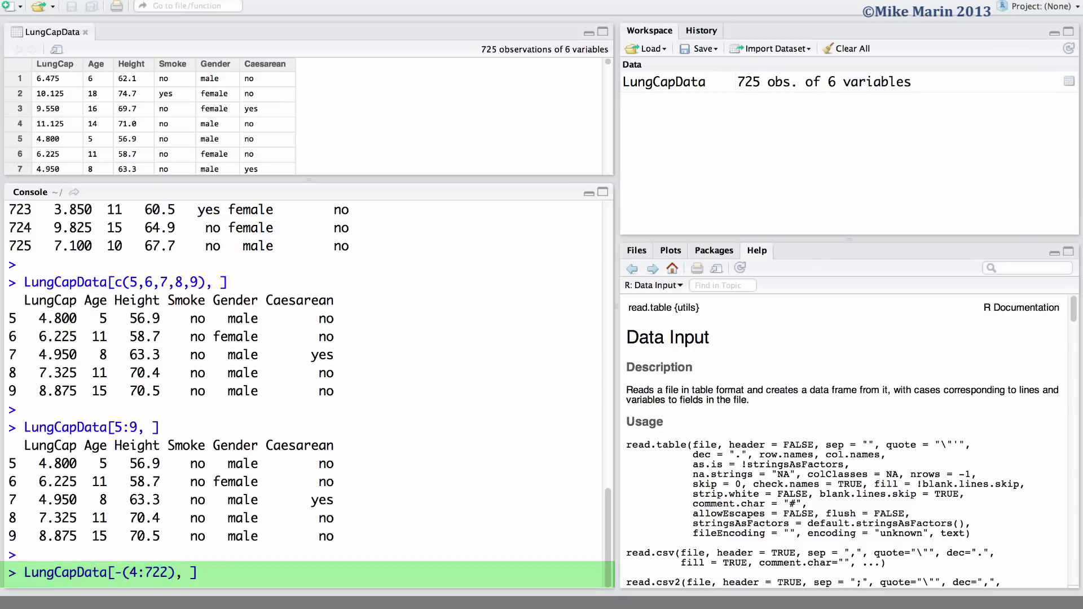
pyautogui.press('Return')
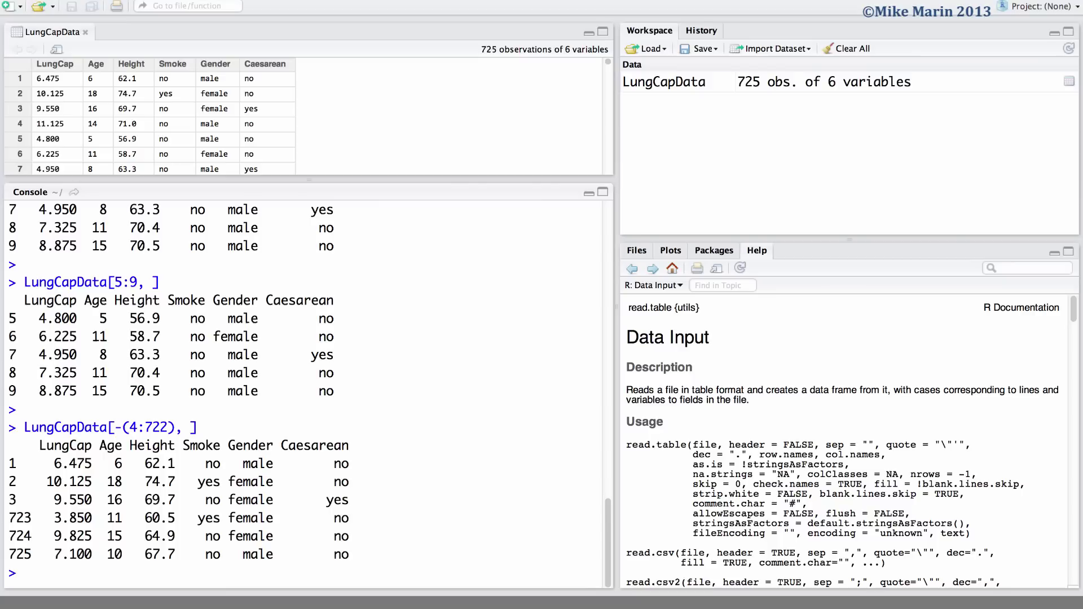
# Run names(LungCapData) to list LungCap, Age, Height, Smoke, Gender and Caesarean.
pyautogui.press('Return')
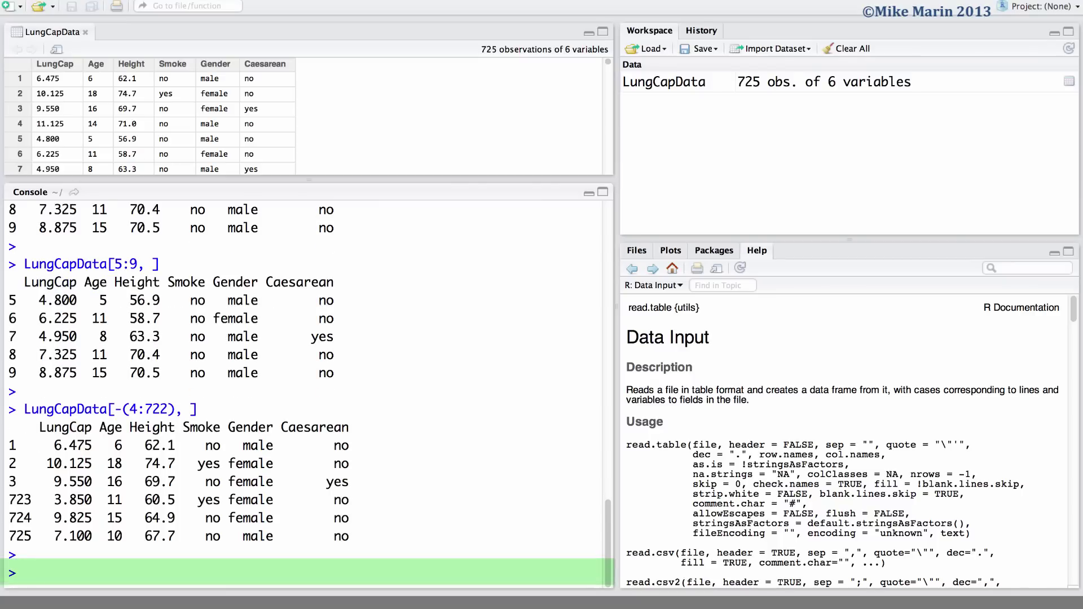
pyautogui.write('names(')
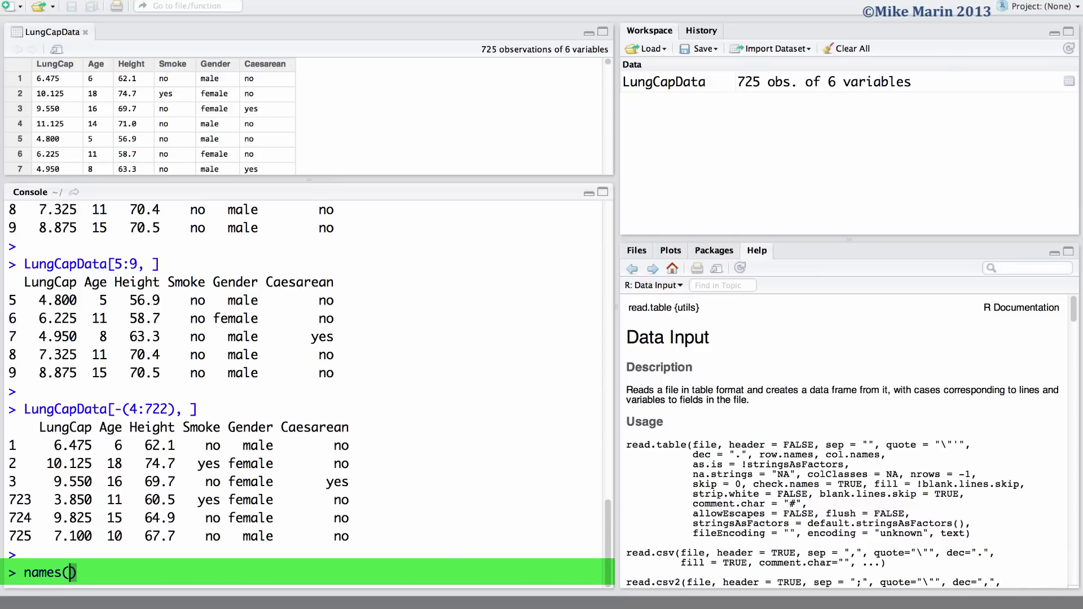
pyautogui.write('LungCap')
pyautogui.write('Data')
pyautogui.press('Return')
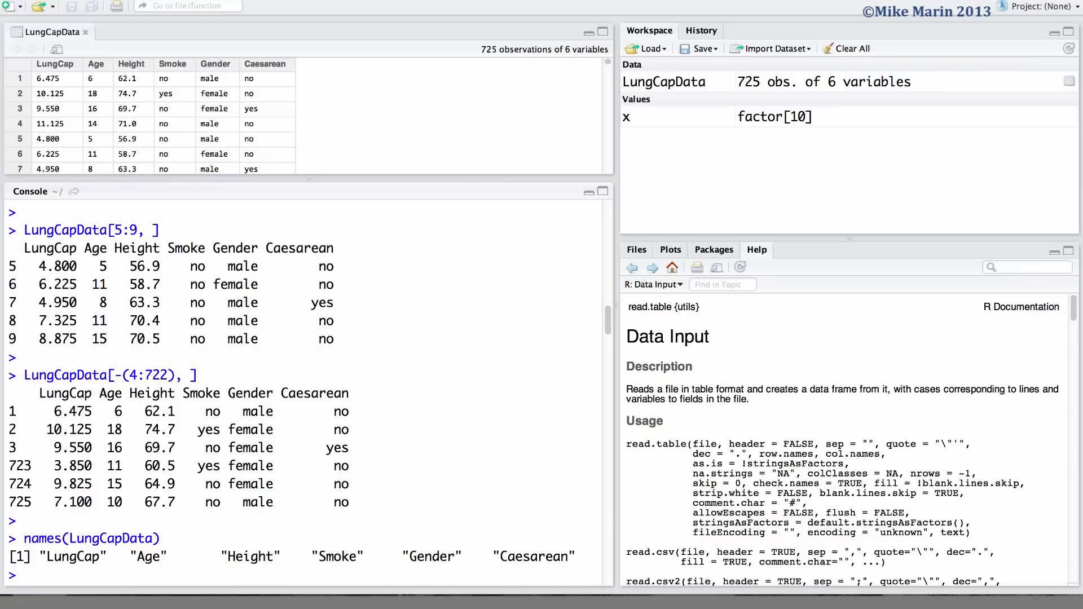